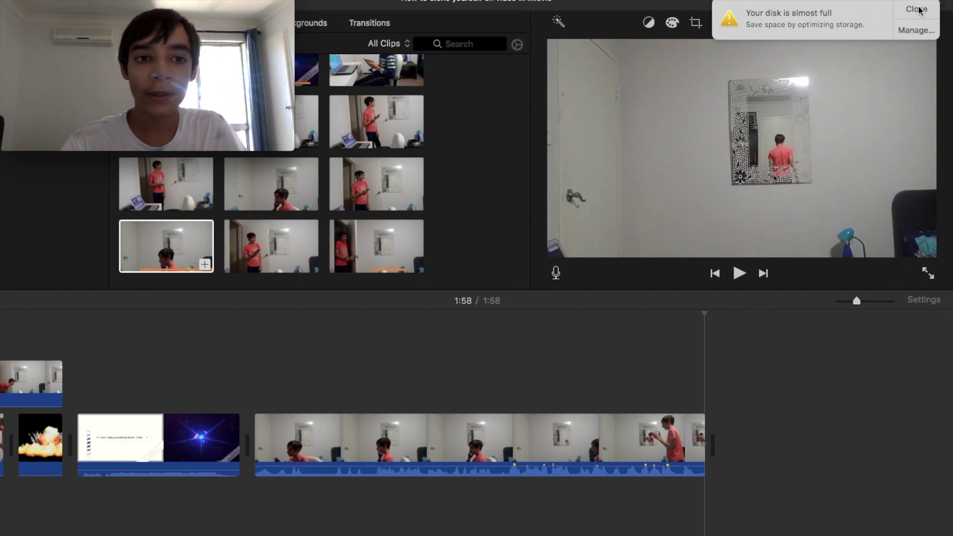
Dismiss the low disk space warning and add the 51.1s library clip above the main footage
{"action": "left_click", "coordinate": [918, 9]}
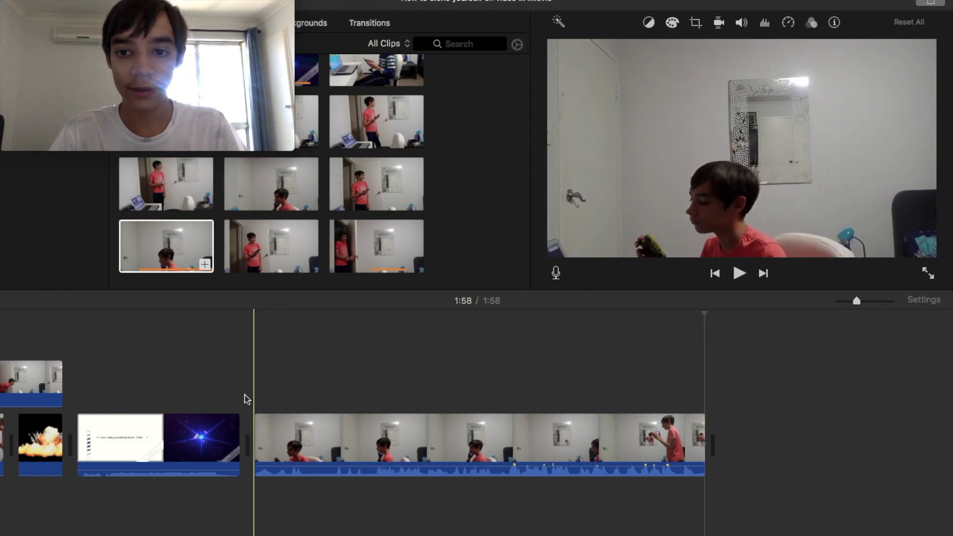
{"action": "left_click", "coordinate": [763, 277]}
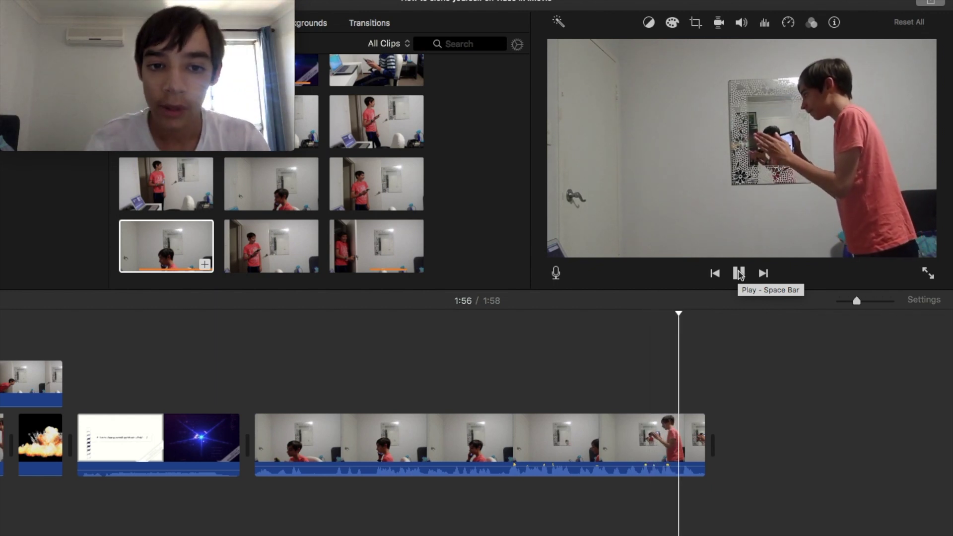
{"action": "left_click", "coordinate": [739, 274]}
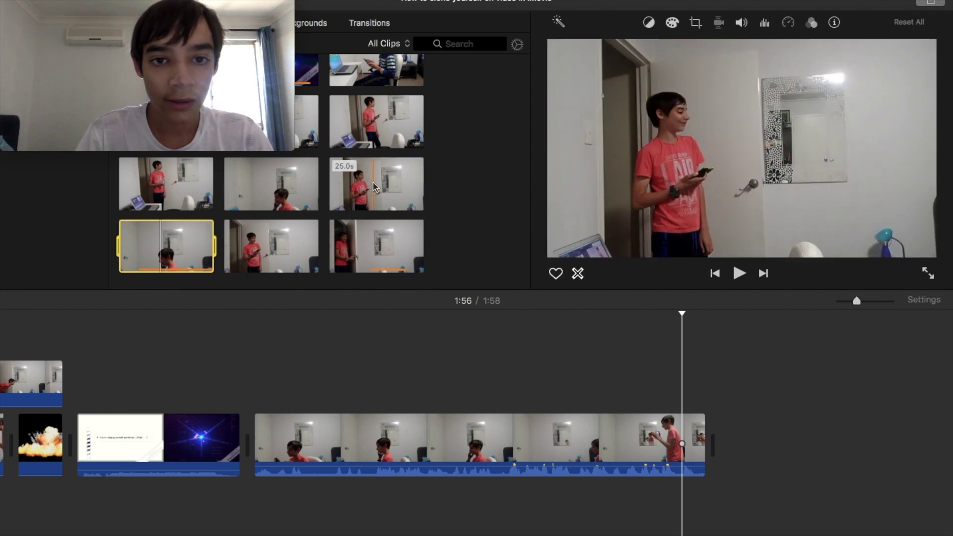
{"action": "scroll", "coordinate": [362, 174], "scroll_direction": "up", "scroll_amount": 3}
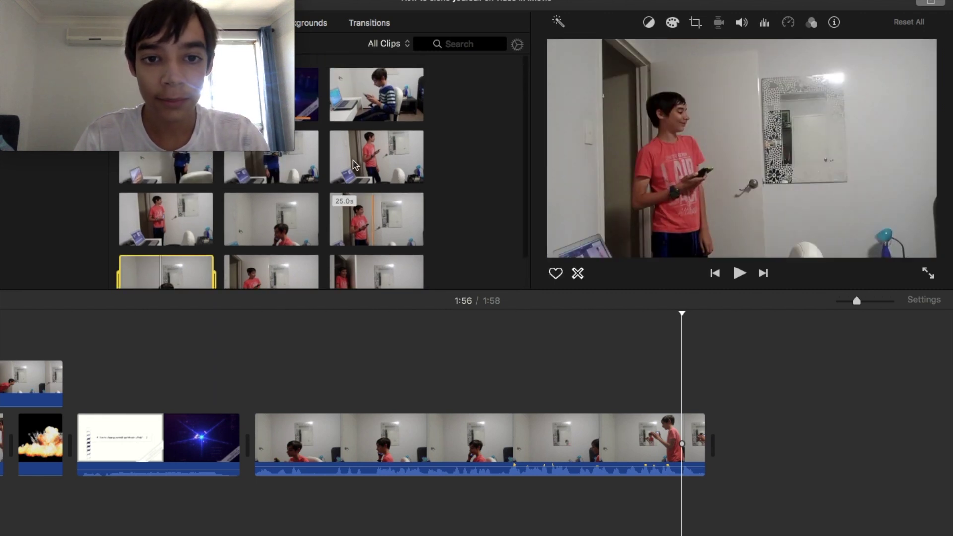
{"action": "scroll", "coordinate": [270, 240], "scroll_direction": "down", "scroll_amount": 2}
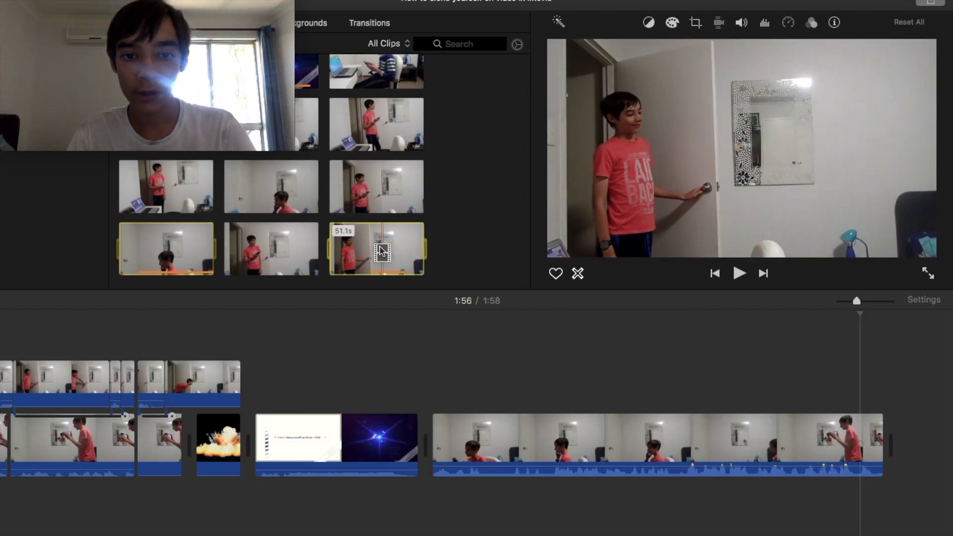
{"action": "left_click", "coordinate": [381, 251]}
{"action": "left_click_drag", "start_coordinate": [382, 251], "coordinate": [676, 363]}
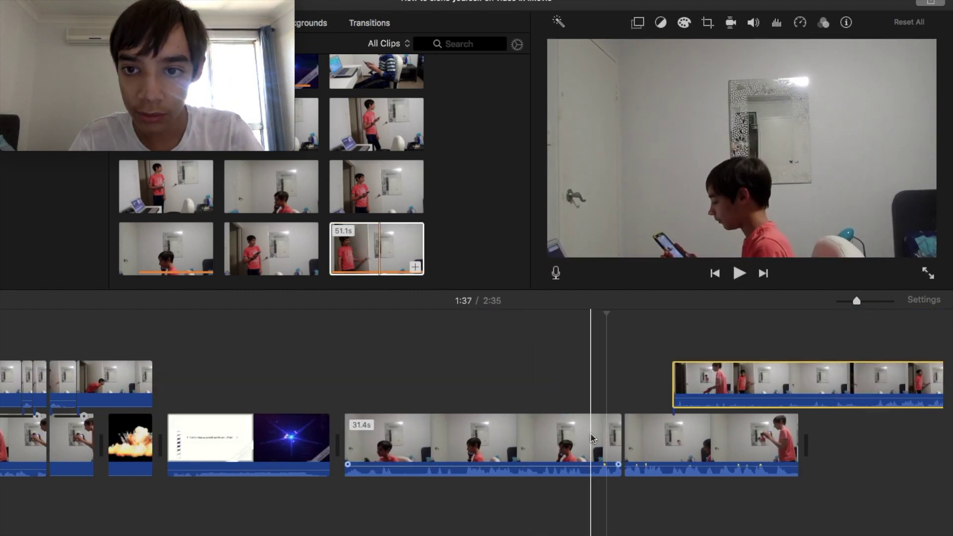
Split the 31.4s main clip at the playhead and line the overlay up with the split
{"action": "left_click", "coordinate": [592, 439]}
{"action": "right_click", "coordinate": [592, 438]}
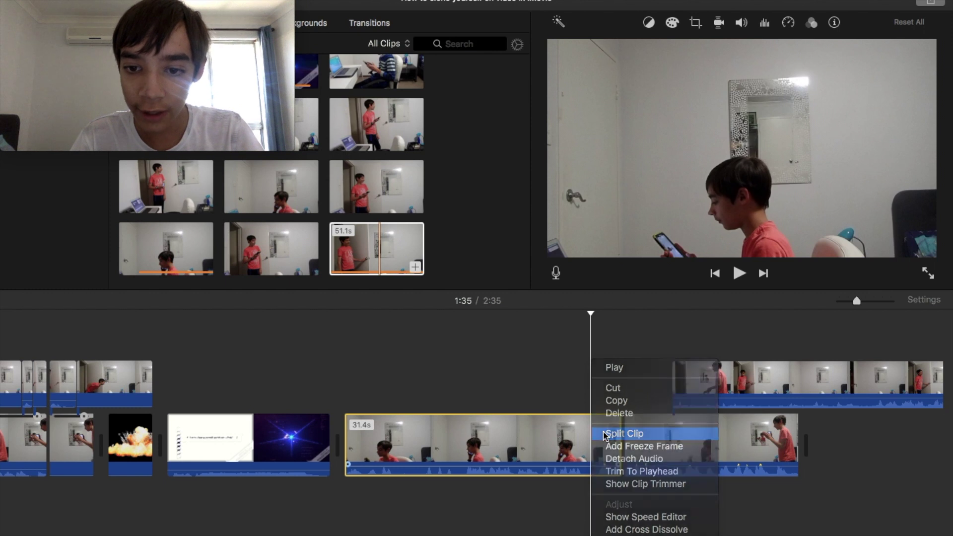
{"action": "left_click", "coordinate": [604, 433]}
{"action": "left_click_drag", "start_coordinate": [704, 385], "coordinate": [623, 385]}
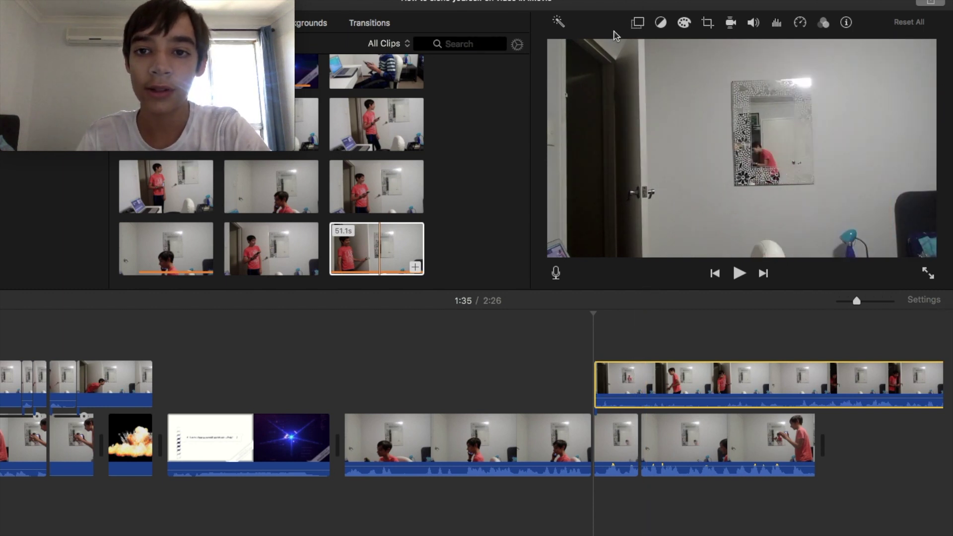
{"action": "left_click", "coordinate": [637, 23]}
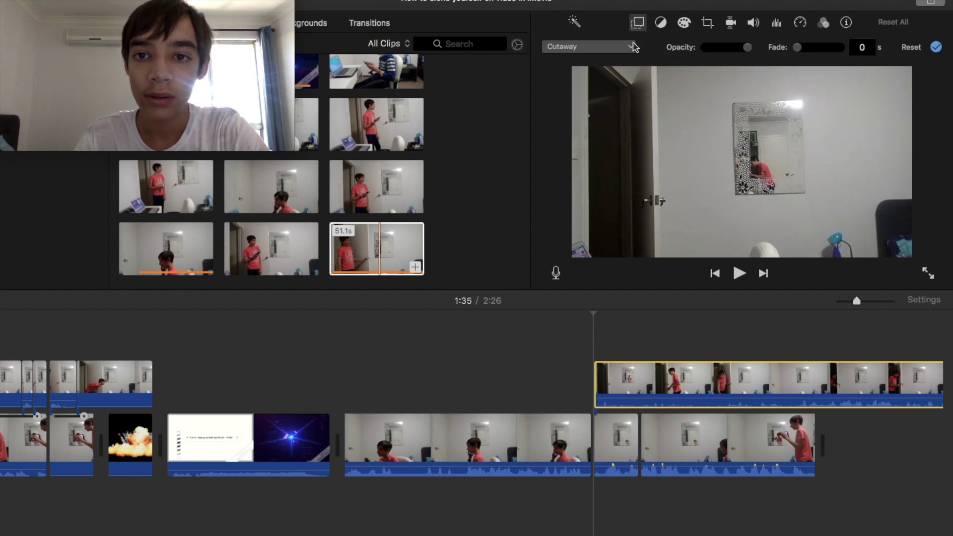
Switch the overlay to Green/Blue Screen, crop away its right side top and bottom, and apply
{"action": "left_click", "coordinate": [632, 47]}
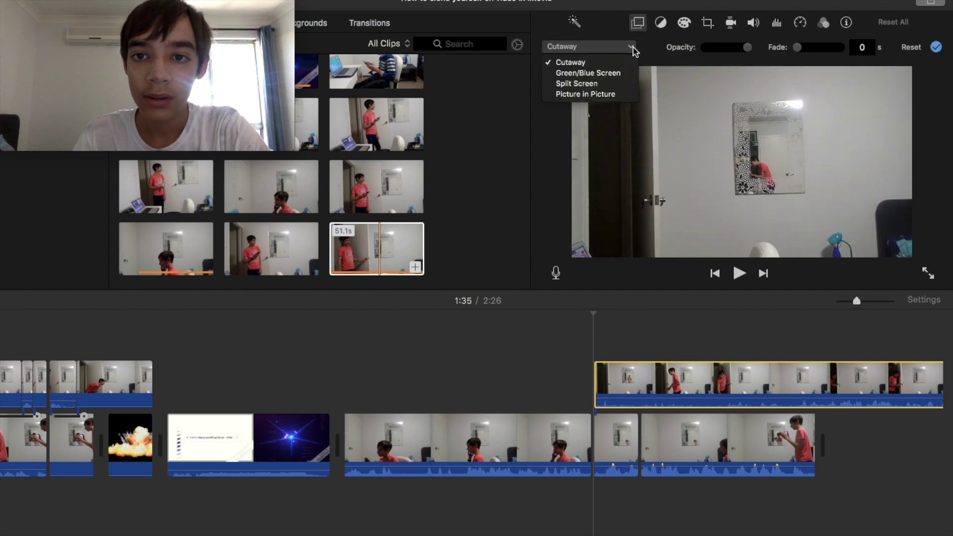
{"action": "left_click", "coordinate": [624, 75]}
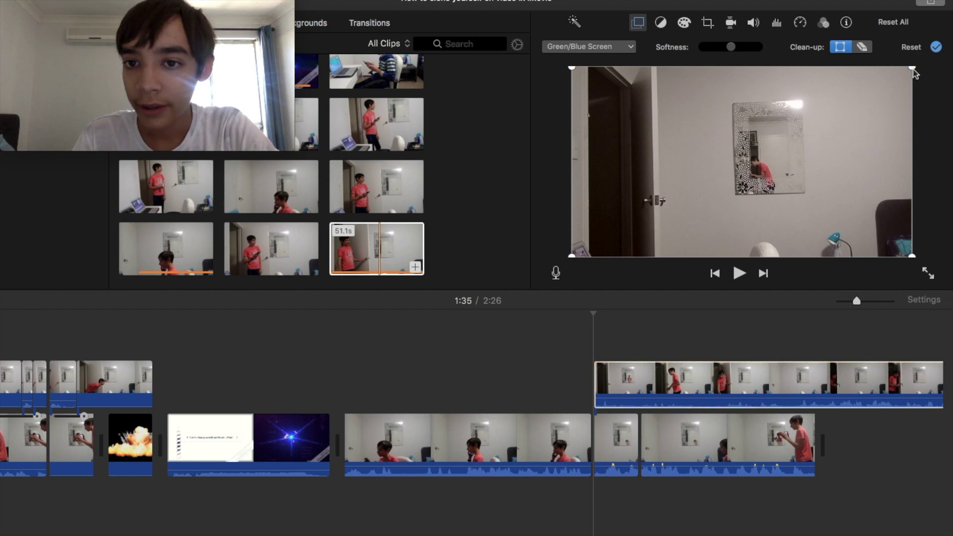
{"action": "left_click_drag", "start_coordinate": [912, 68], "coordinate": [683, 67]}
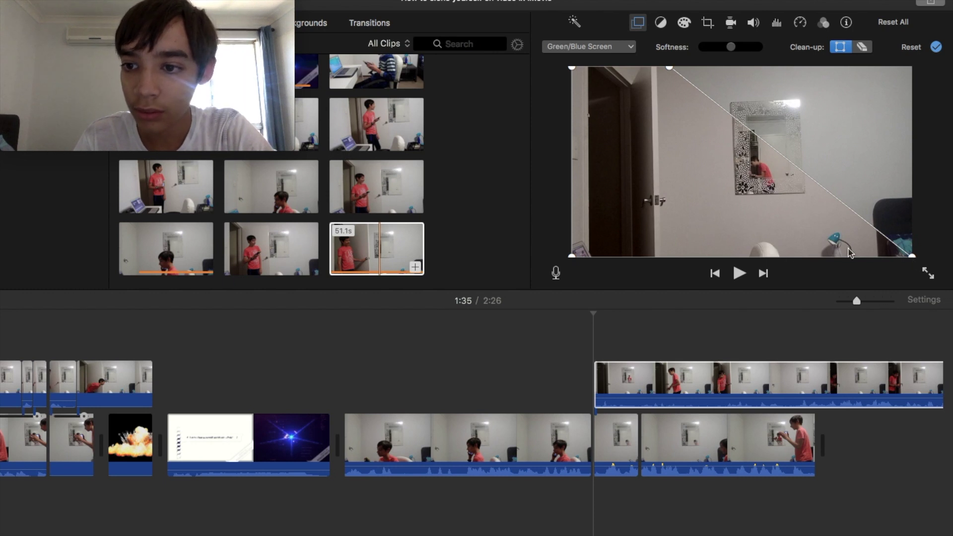
{"action": "left_click_drag", "start_coordinate": [903, 259], "coordinate": [725, 254]}
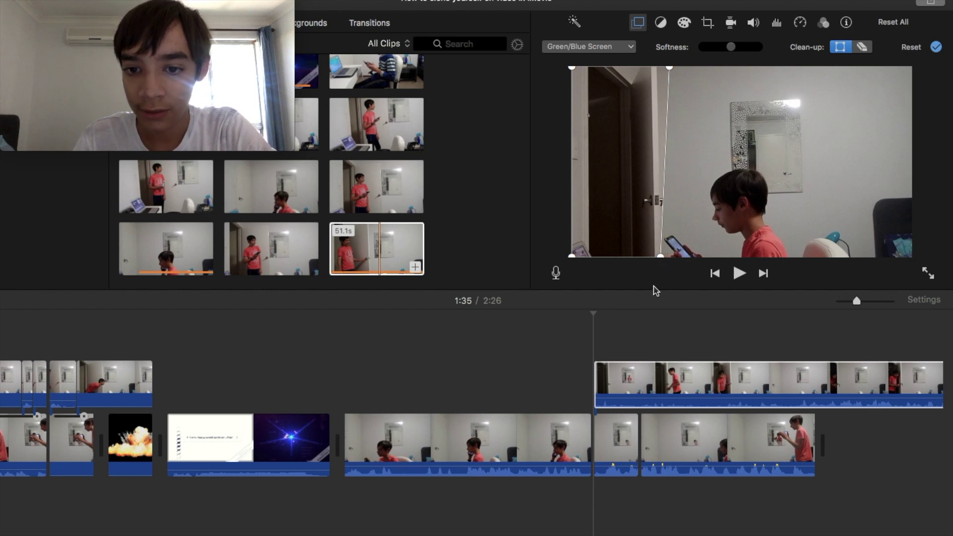
{"action": "left_click", "coordinate": [590, 347]}
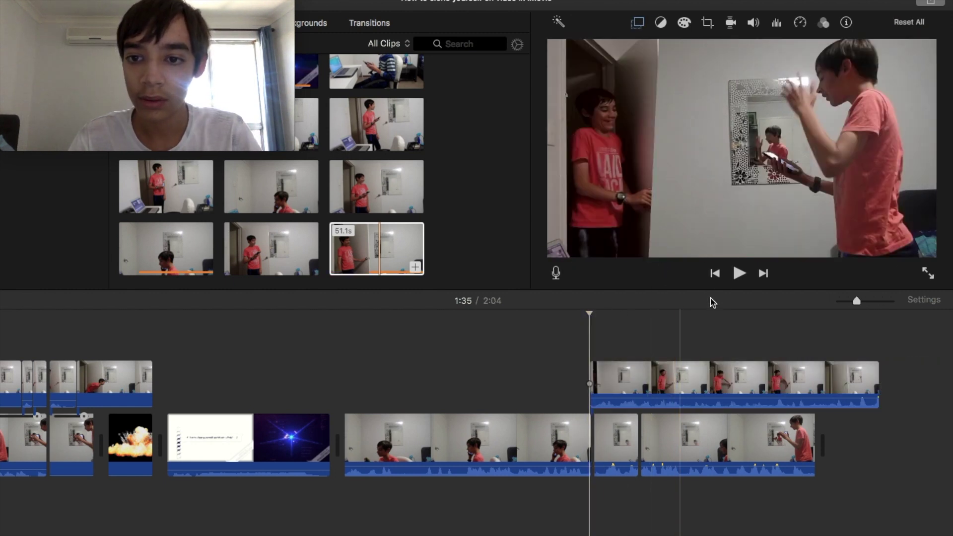
{"action": "left_click", "coordinate": [738, 274]}
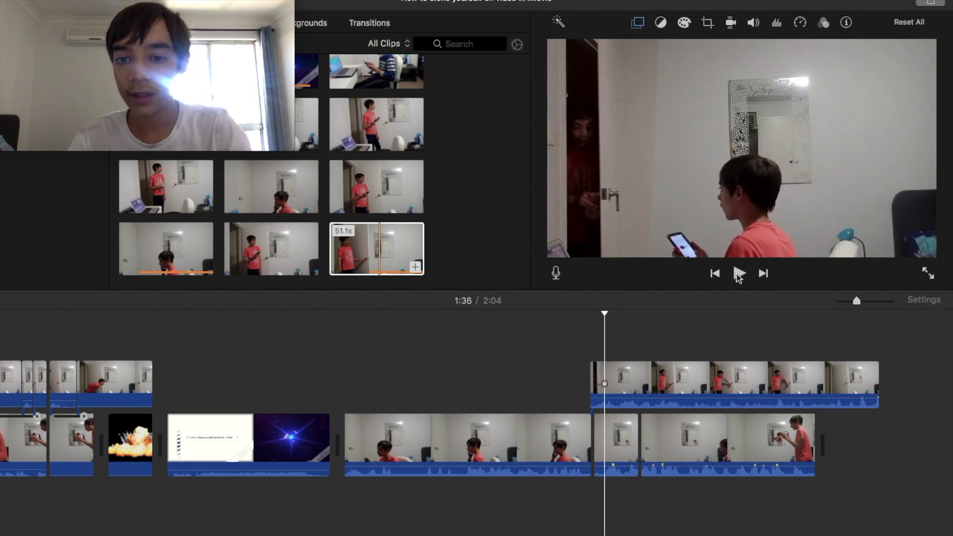
Split the 28.9s overlay clip into 1.0s and 27.9s pieces and select the 27.9s piece
{"action": "right_click", "coordinate": [607, 389]}
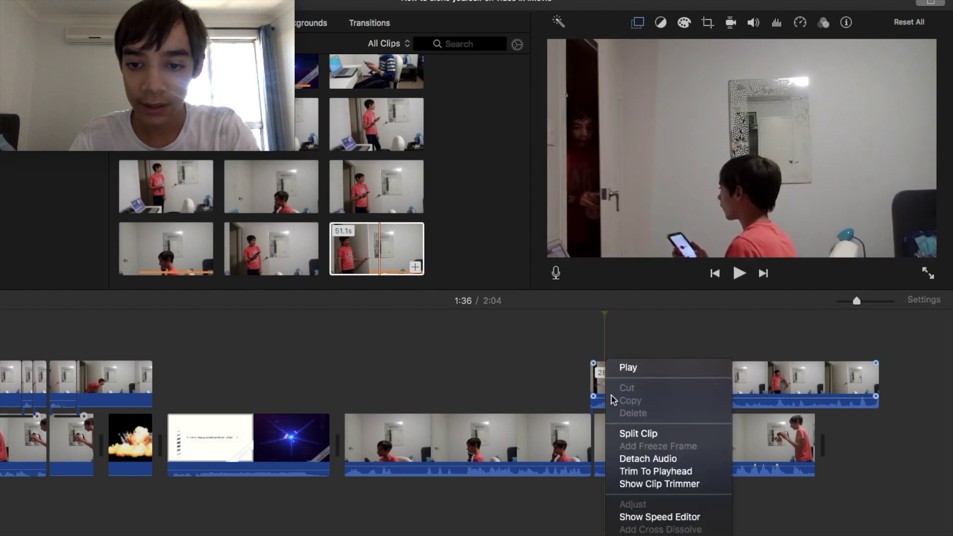
{"action": "left_click", "coordinate": [638, 435]}
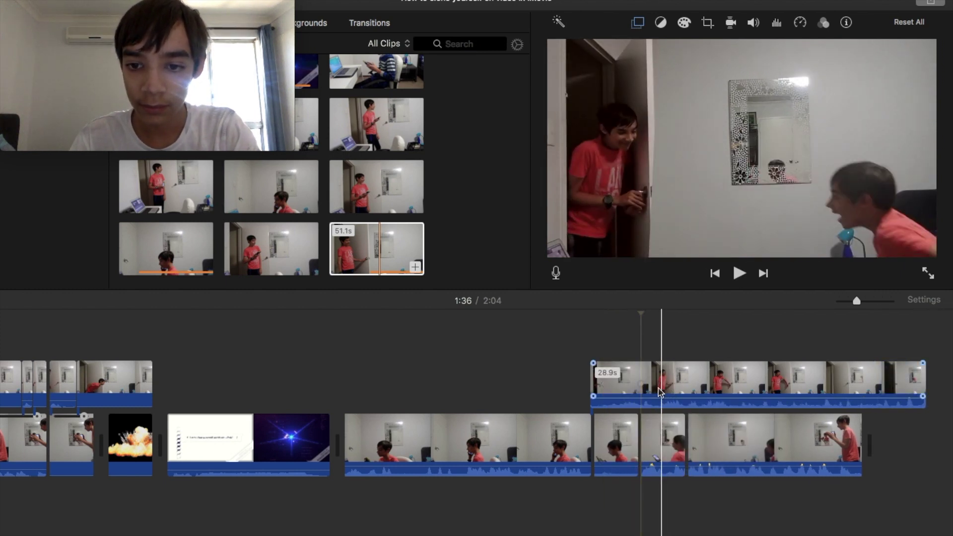
{"action": "right_click", "coordinate": [644, 390]}
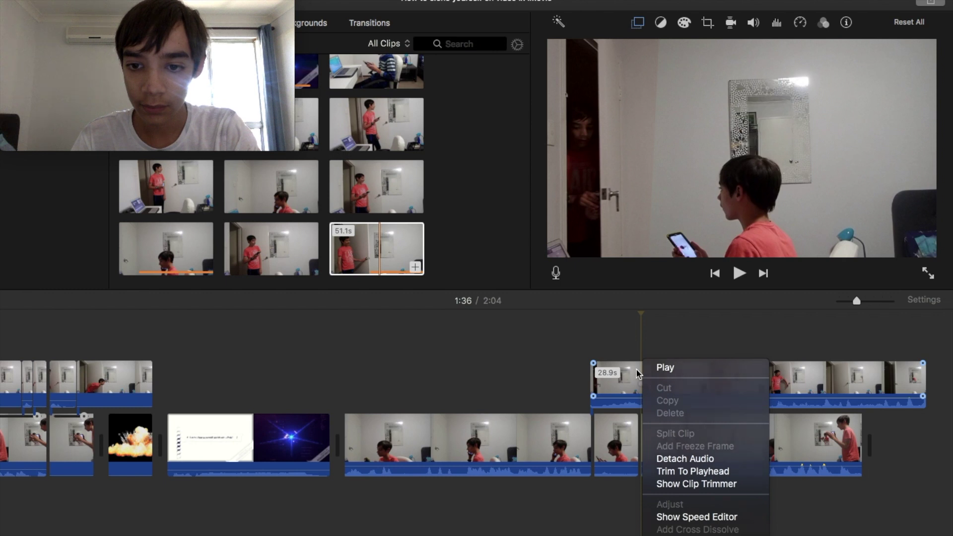
{"action": "right_click", "coordinate": [638, 373]}
{"action": "right_click", "coordinate": [644, 382]}
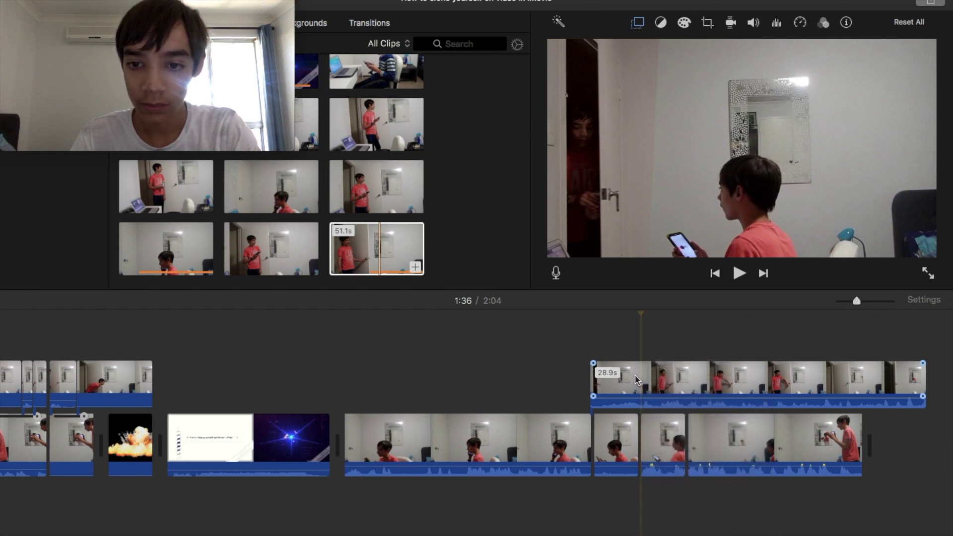
{"action": "left_click", "coordinate": [637, 379]}
{"action": "right_click", "coordinate": [639, 383]}
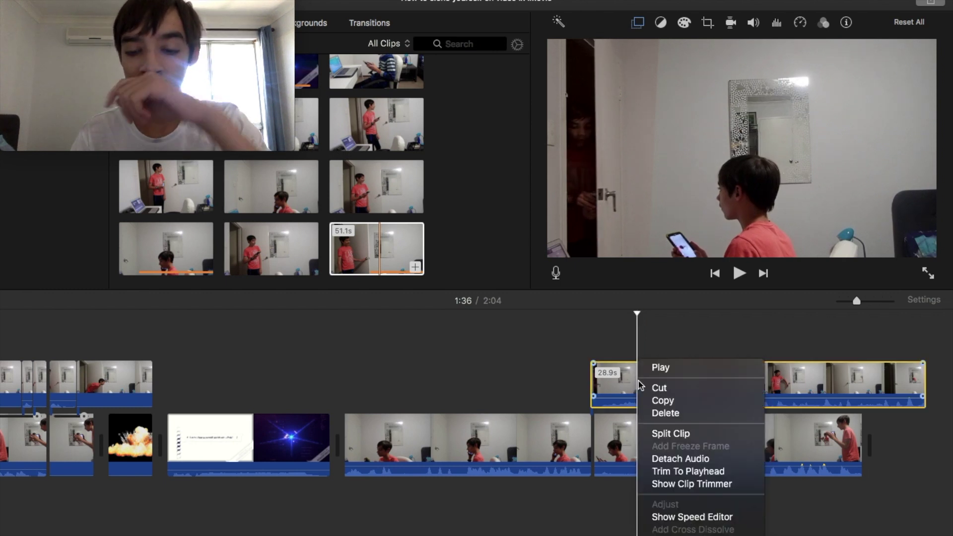
{"action": "left_click", "coordinate": [670, 433]}
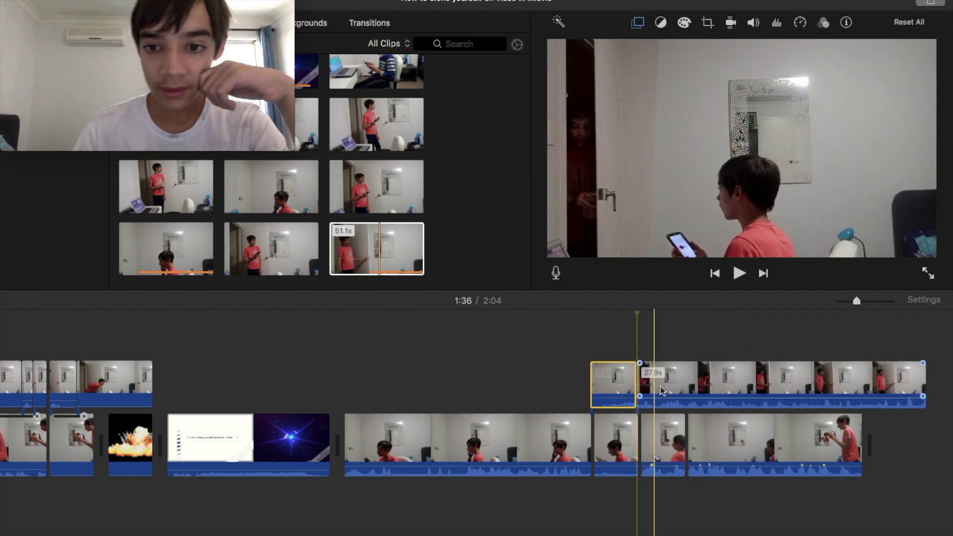
{"action": "left_click", "coordinate": [661, 390]}
Shift the top of the 27.9s piece's clean-up line right and preview the result
{"action": "left_click", "coordinate": [643, 27]}
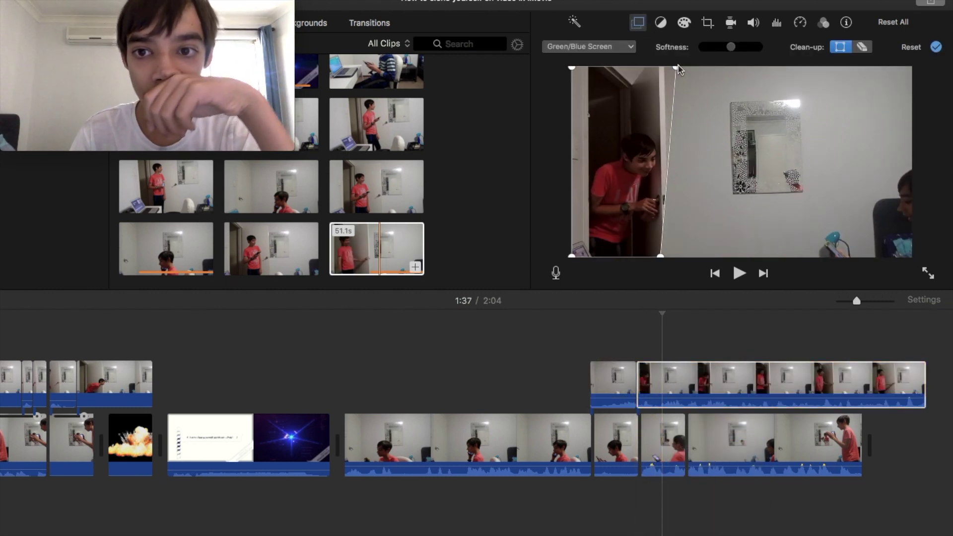
{"action": "left_click_drag", "start_coordinate": [692, 64], "coordinate": [698, 67]}
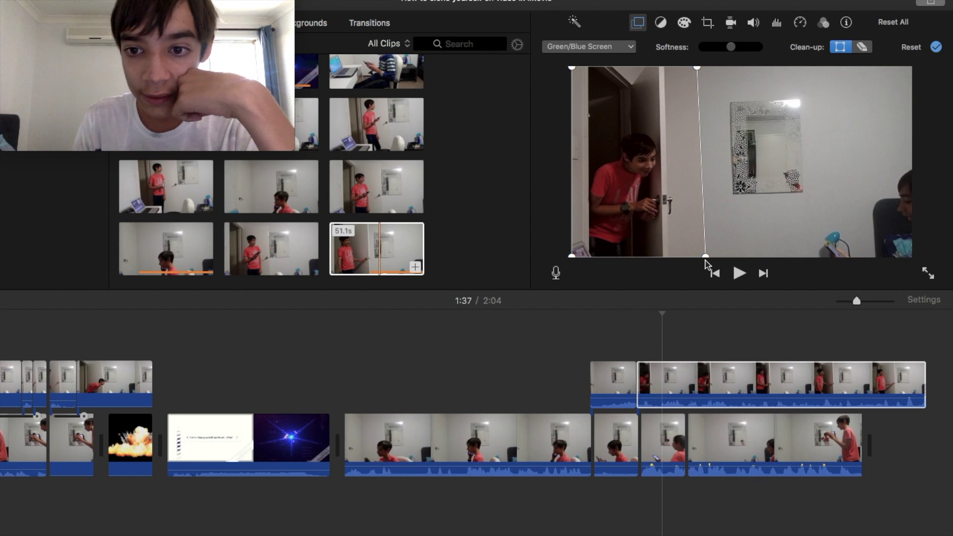
{"action": "left_click", "coordinate": [739, 273]}
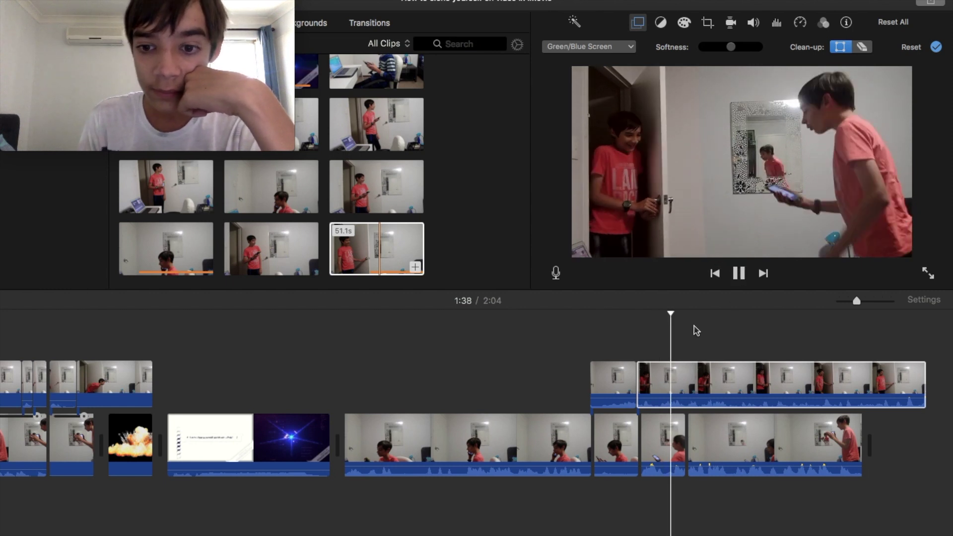
{"action": "left_click", "coordinate": [739, 274]}
{"action": "left_click", "coordinate": [635, 337]}
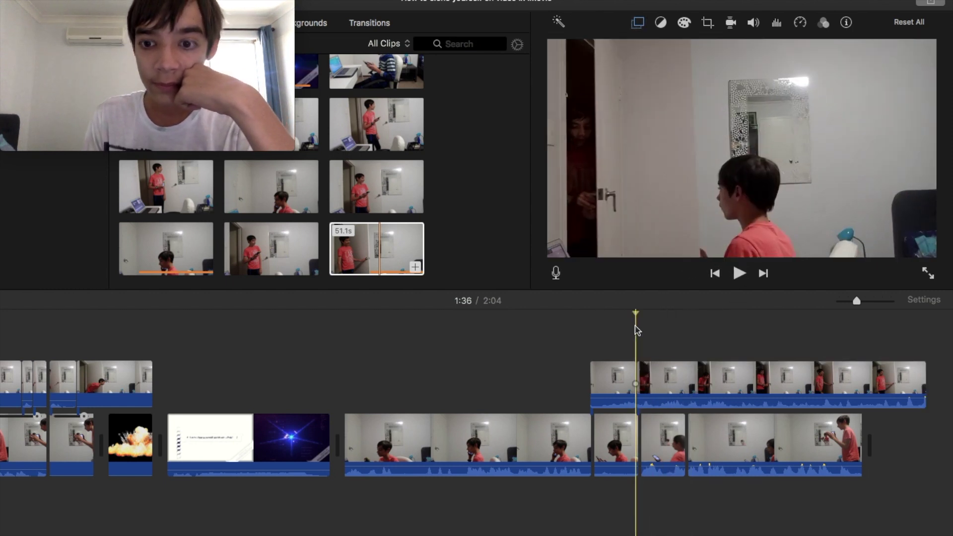
Replay from 1:36, dismiss the disk notice, and move the bottom clean-up edge right
{"action": "left_click", "coordinate": [739, 273]}
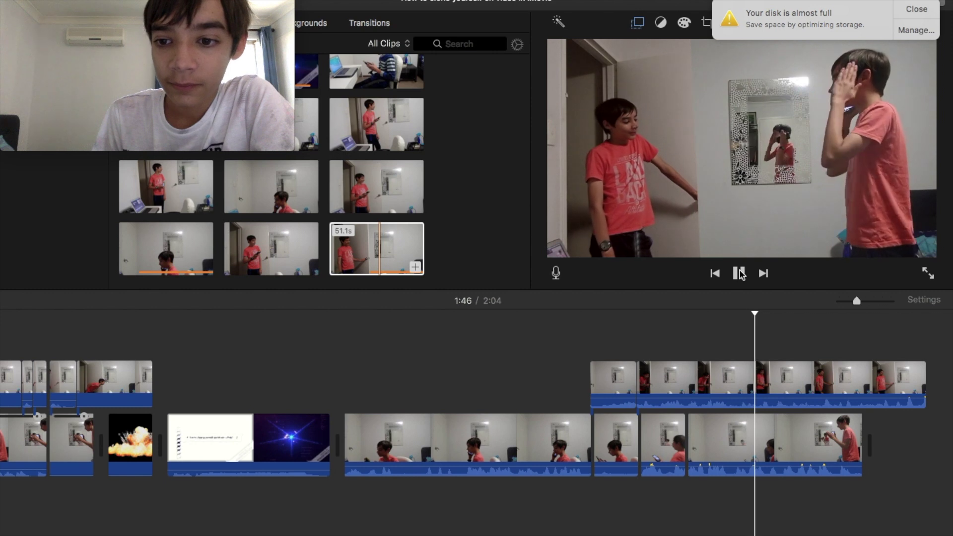
{"action": "left_click", "coordinate": [740, 275]}
{"action": "left_click", "coordinate": [714, 379]}
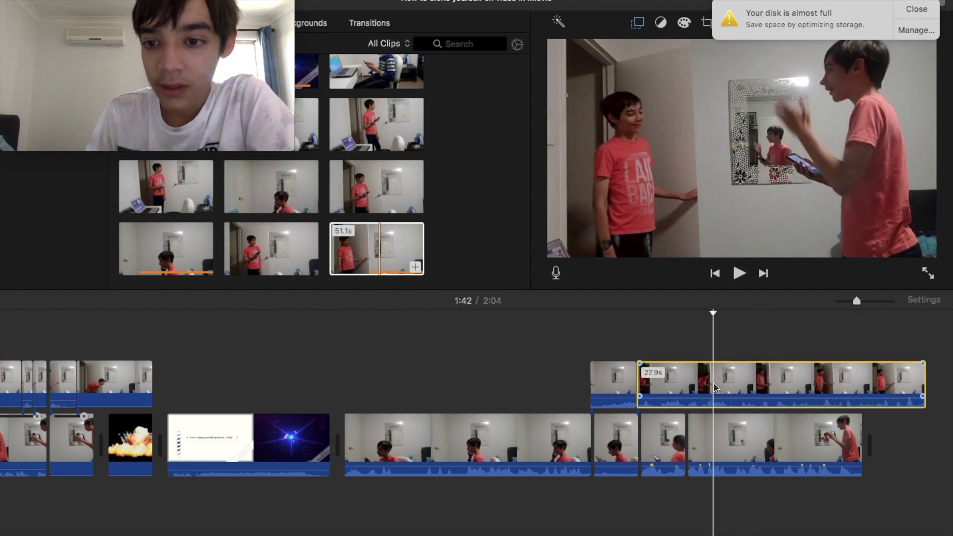
{"action": "left_click", "coordinate": [917, 10]}
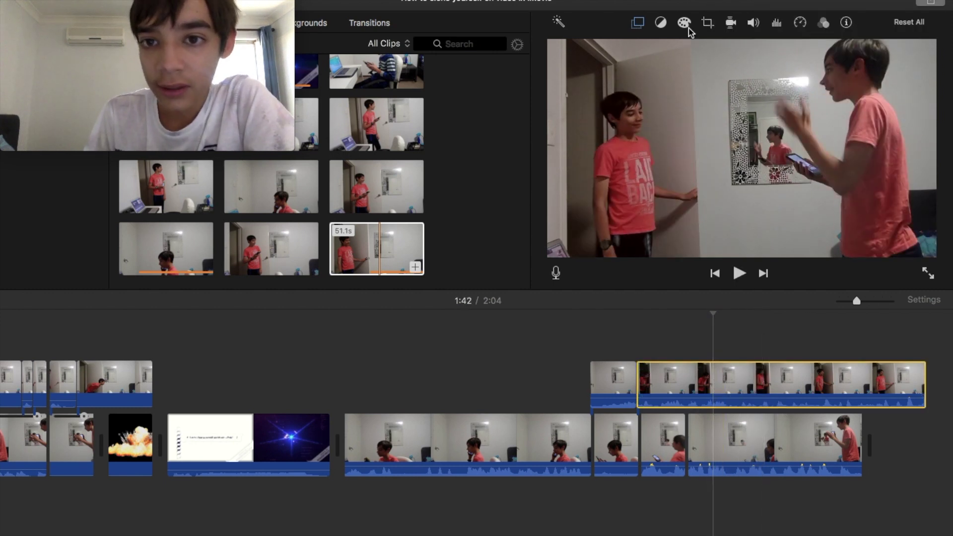
{"action": "left_click", "coordinate": [638, 23]}
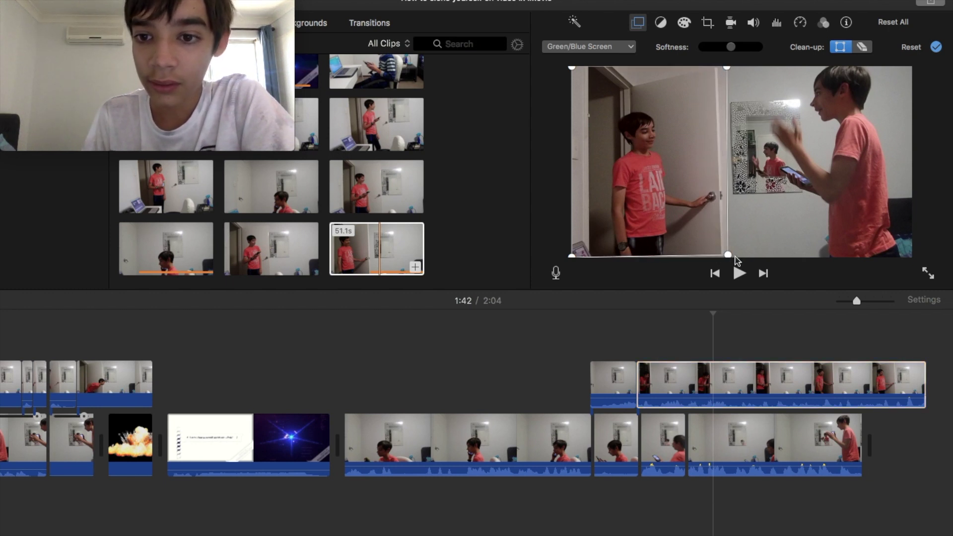
{"action": "left_click_drag", "start_coordinate": [735, 255], "coordinate": [737, 258]}
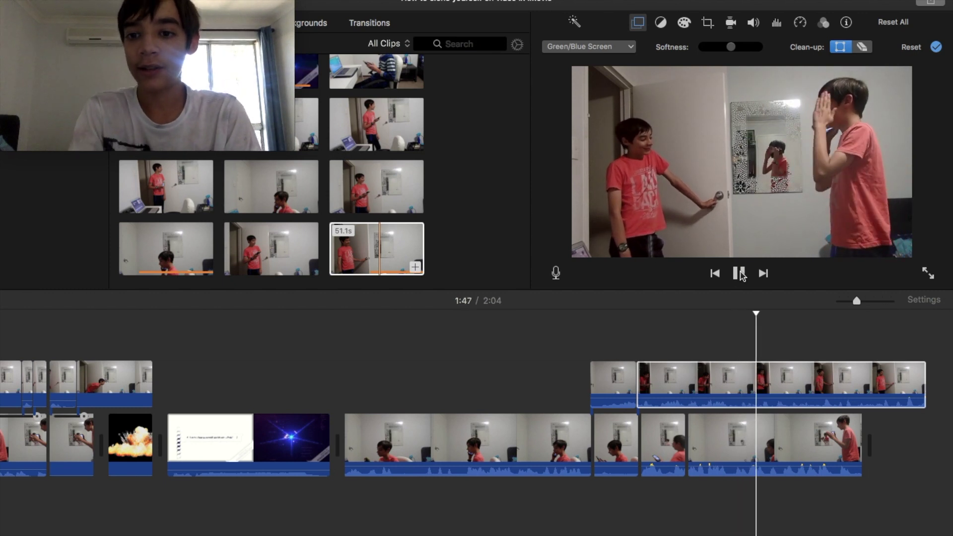
Pause playback and select the short 1.0s overlay clip for colour balancing
{"action": "left_click", "coordinate": [739, 274]}
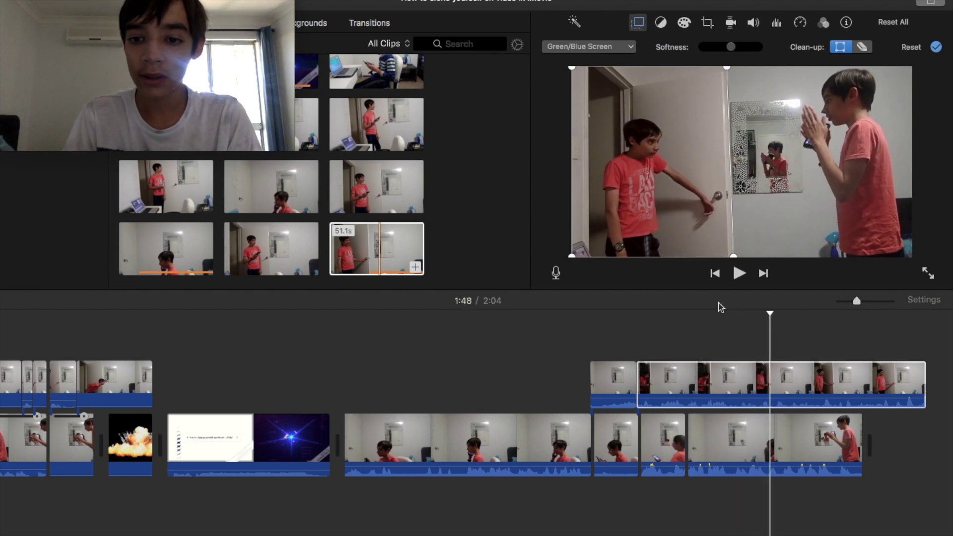
{"action": "left_click", "coordinate": [623, 377]}
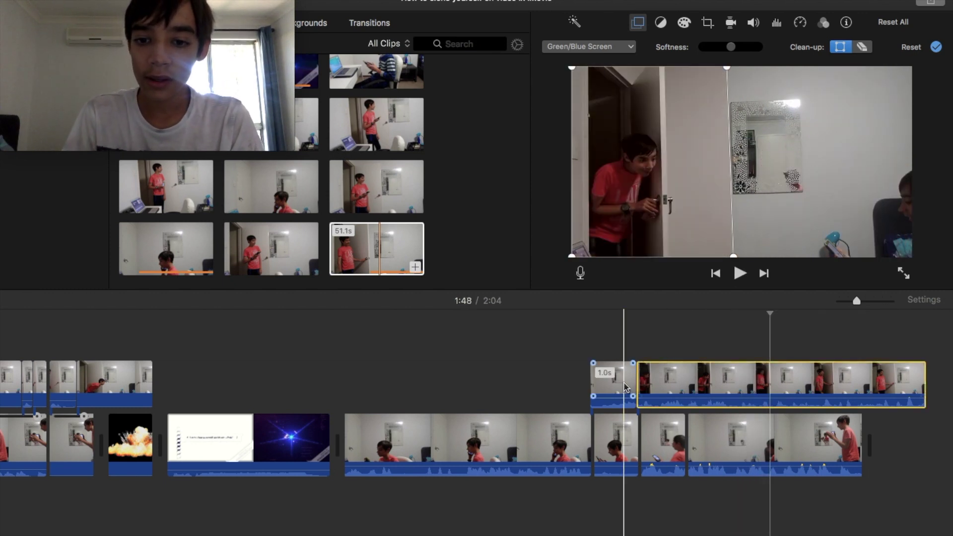
{"action": "left_click", "coordinate": [663, 23]}
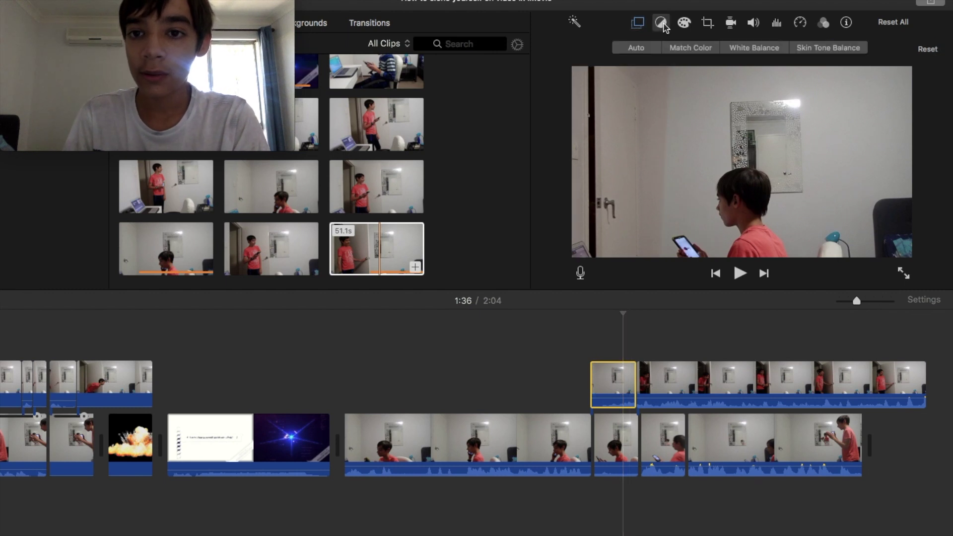
Choose White Balance correction for the short overlay clip, then return the playhead to 4:51
{"action": "left_click", "coordinate": [736, 48]}
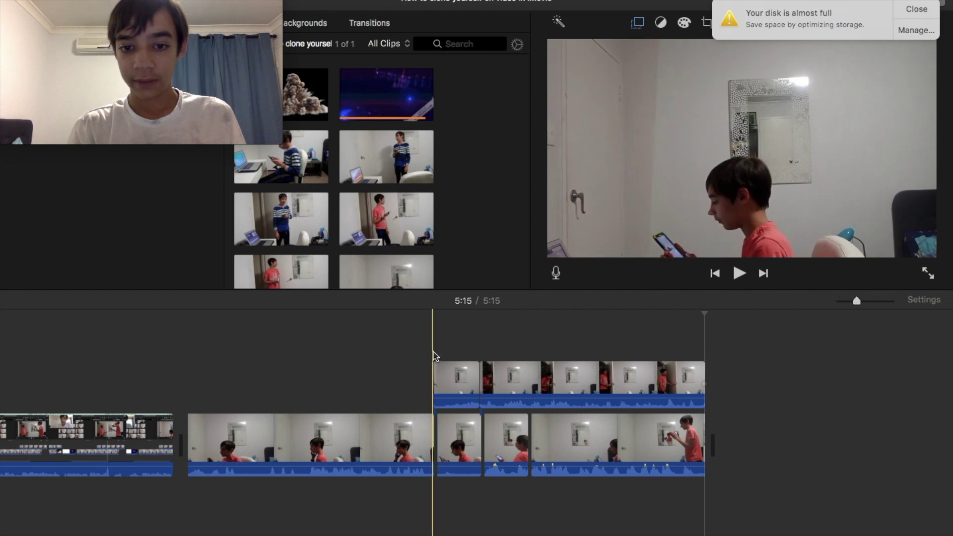
{"action": "left_click", "coordinate": [434, 356]}
{"action": "key", "text": "space"}
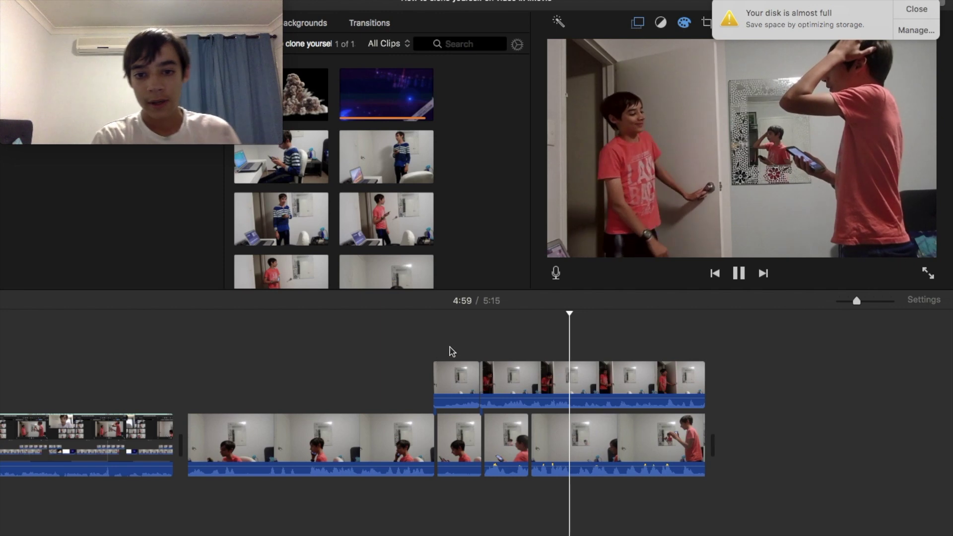
{"action": "left_click", "coordinate": [741, 277]}
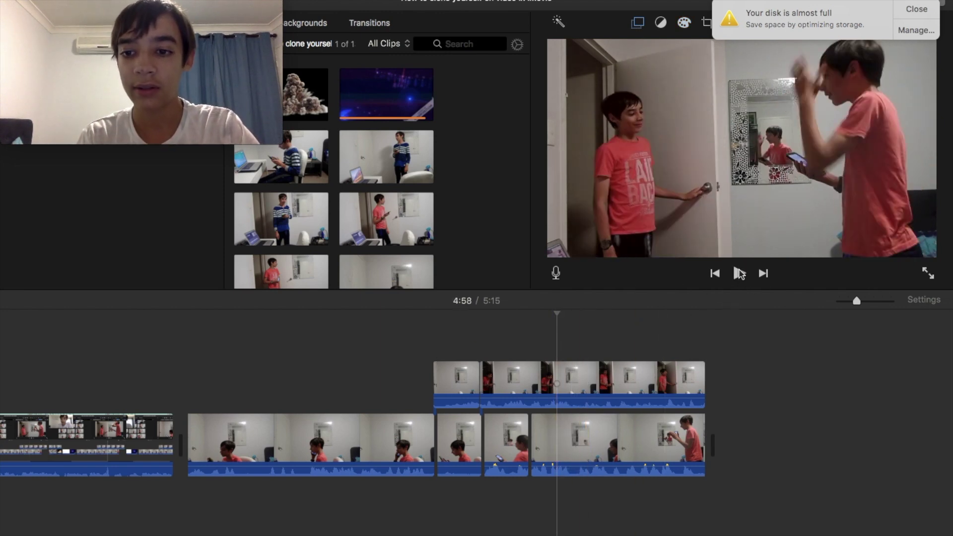
{"action": "left_click", "coordinate": [740, 275]}
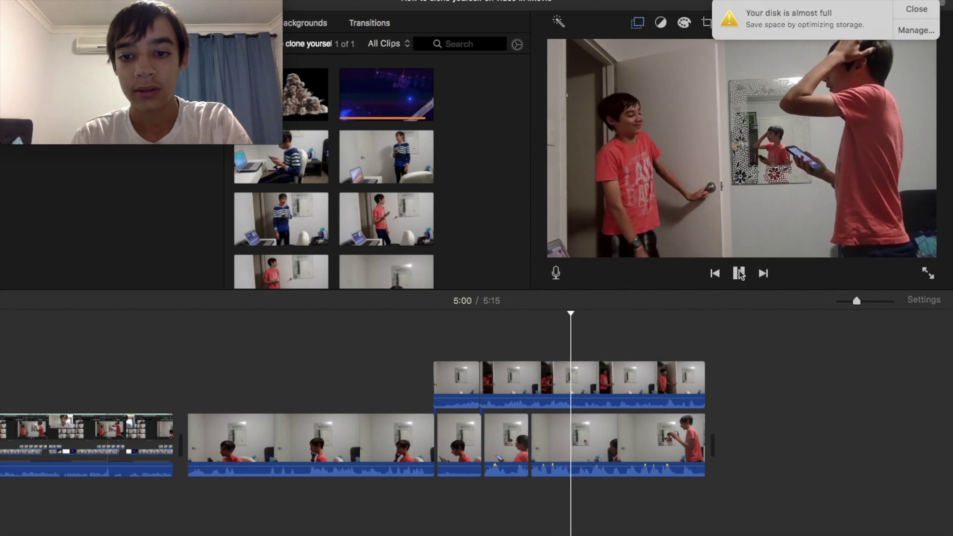
{"action": "left_click", "coordinate": [739, 274]}
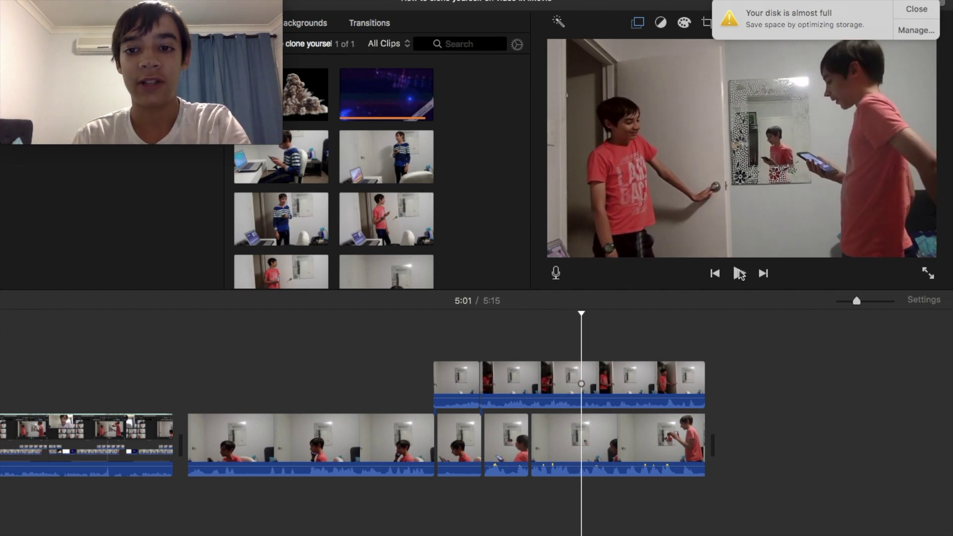
{"action": "left_click", "coordinate": [615, 392]}
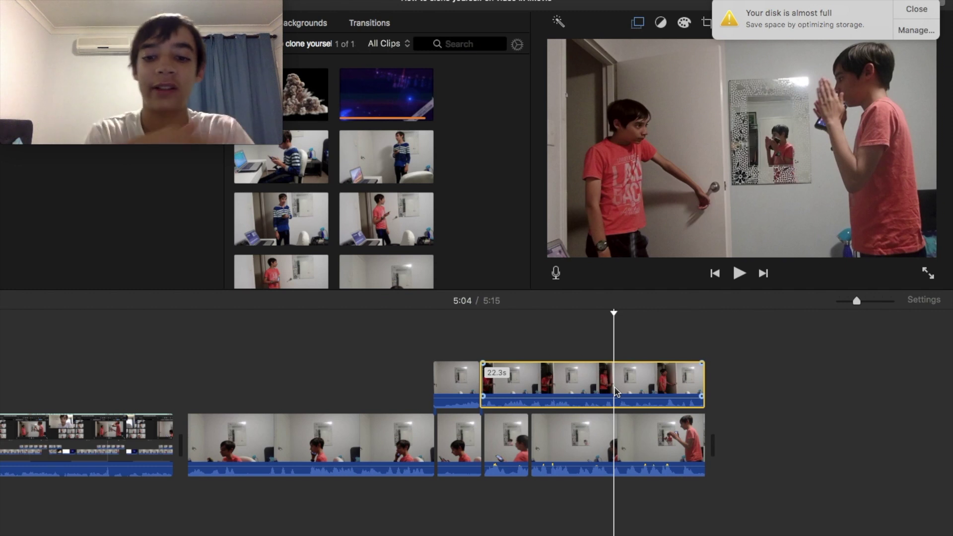
{"action": "left_click", "coordinate": [449, 342]}
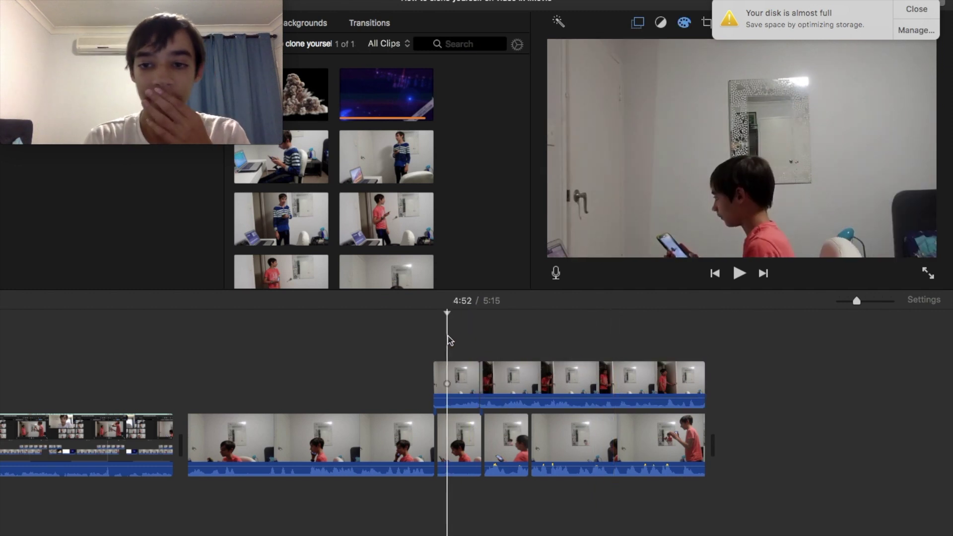
{"action": "left_click", "coordinate": [739, 273]}
{"action": "left_click", "coordinate": [739, 273]}
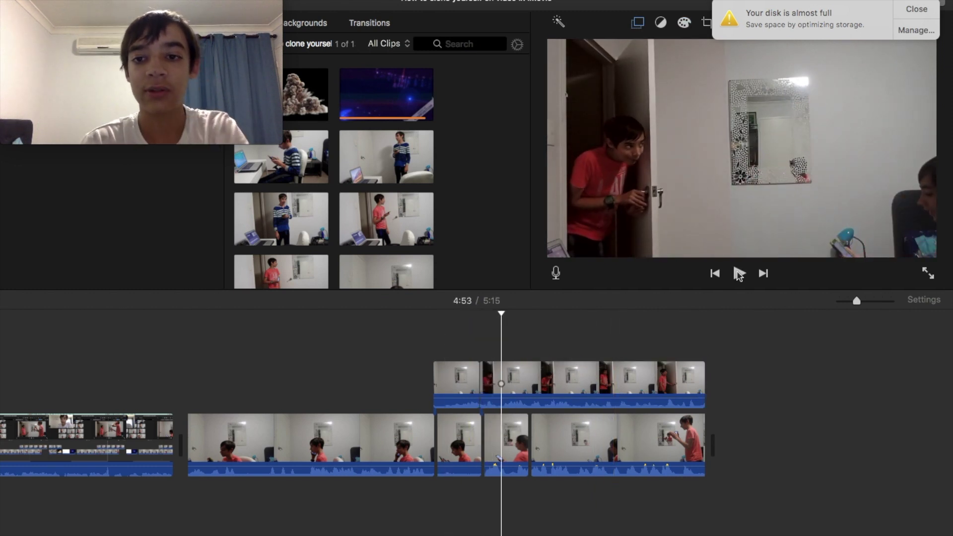
{"action": "left_click", "coordinate": [739, 274]}
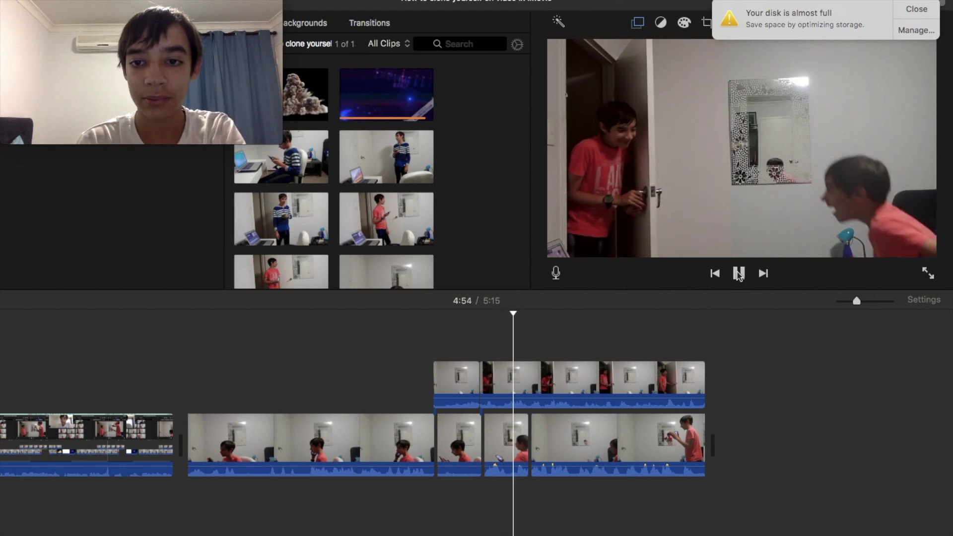
{"action": "left_click", "coordinate": [739, 274]}
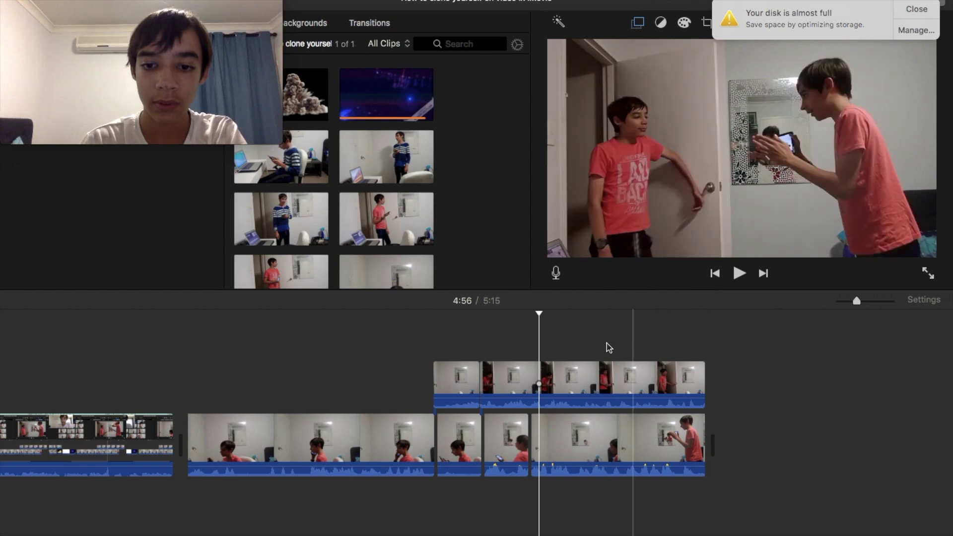
Split the upper overlay clip at the first speech point and play to the next one
{"action": "right_click", "coordinate": [539, 374]}
{"action": "left_click", "coordinate": [572, 433]}
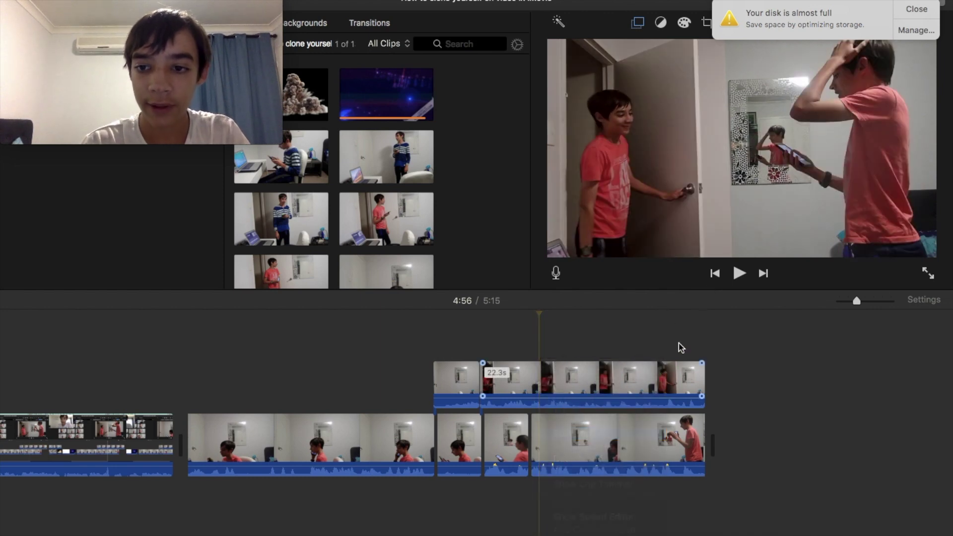
{"action": "left_click", "coordinate": [738, 273]}
{"action": "left_click", "coordinate": [740, 276]}
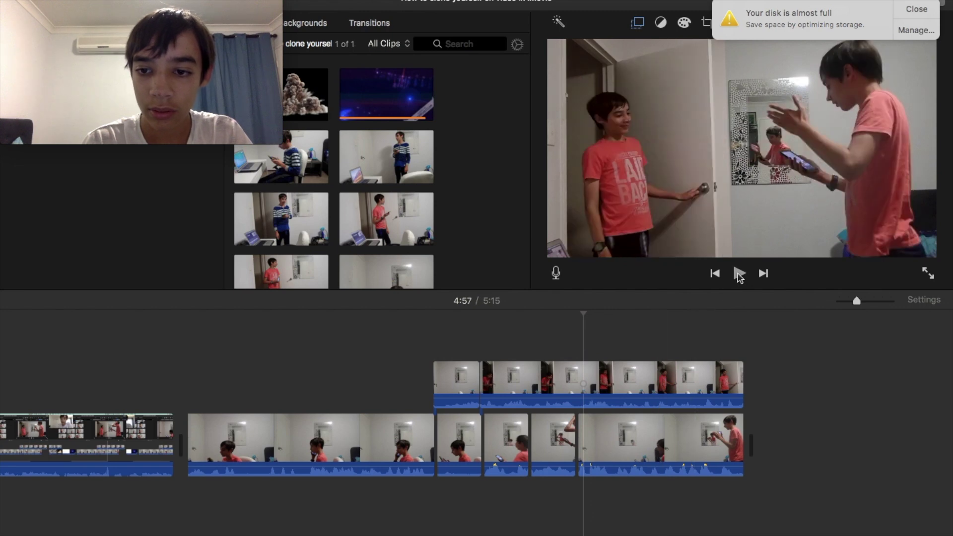
{"action": "left_click", "coordinate": [739, 274]}
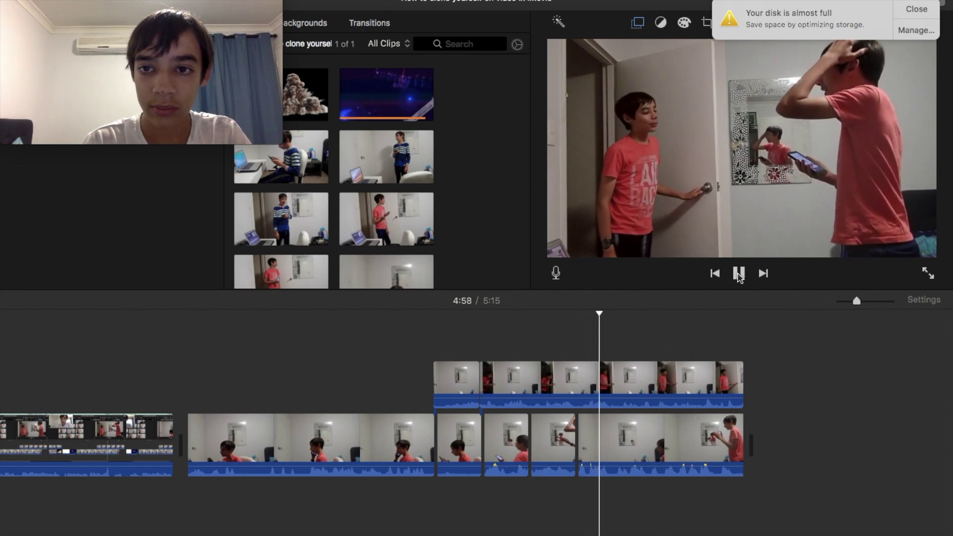
{"action": "left_click", "coordinate": [739, 275]}
Split the overlay at the next two speech points while playing through
{"action": "left_click", "coordinate": [594, 381]}
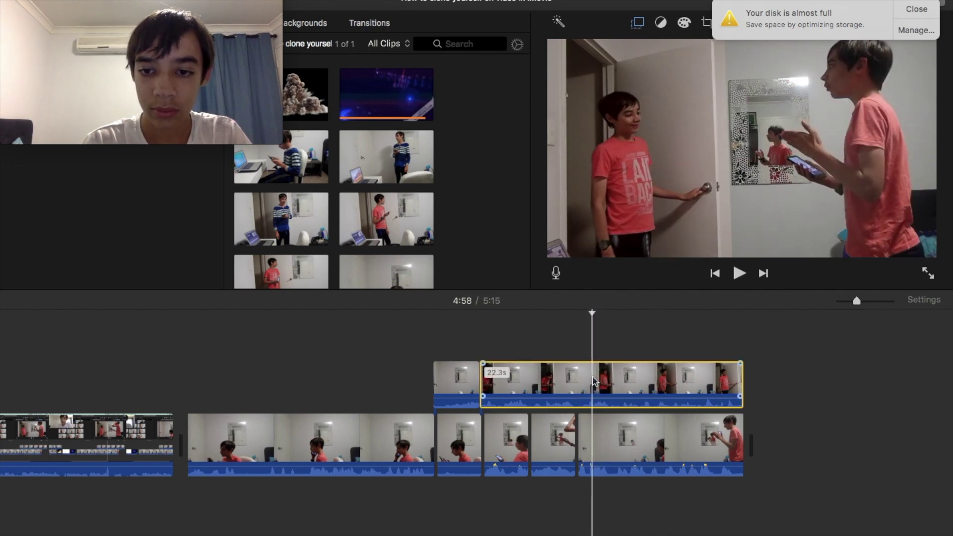
{"action": "left_click", "coordinate": [739, 275]}
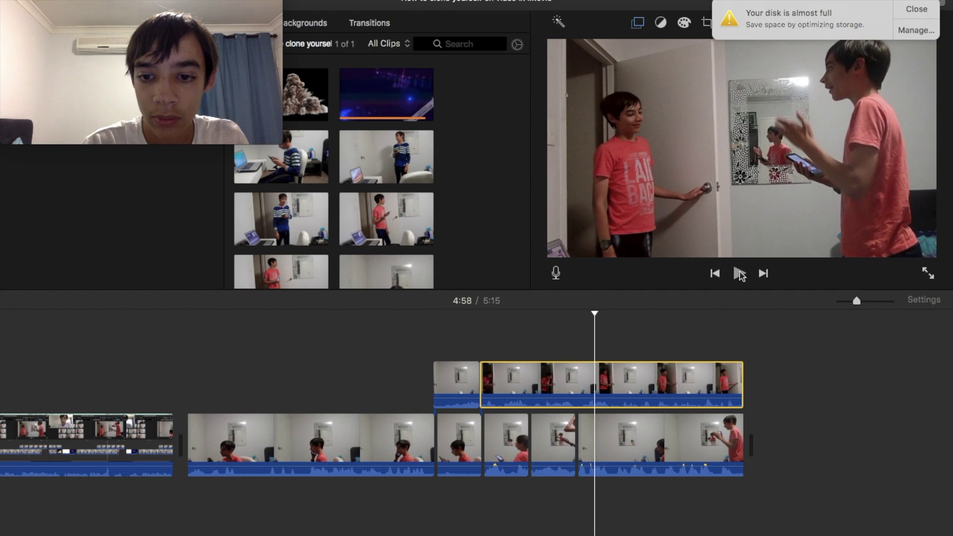
{"action": "right_click", "coordinate": [602, 390]}
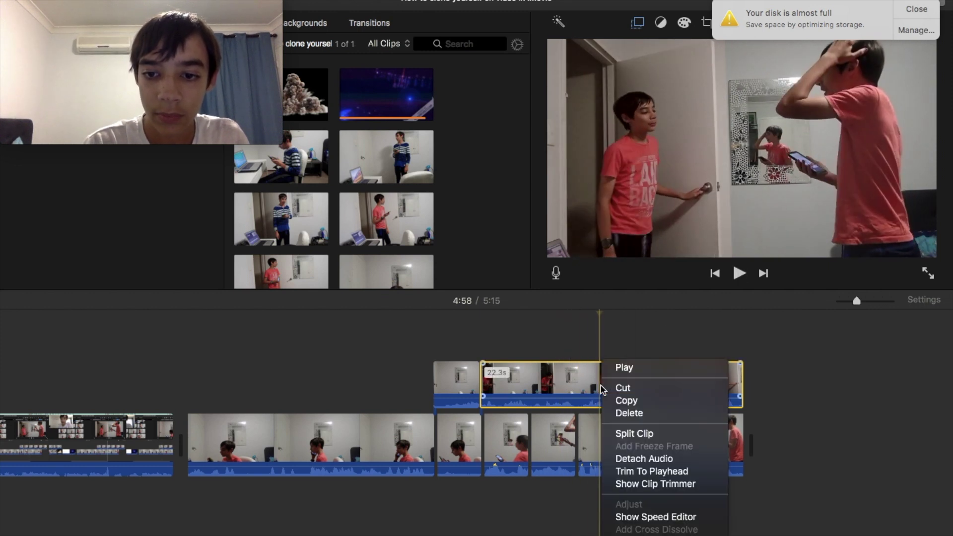
{"action": "left_click", "coordinate": [637, 433]}
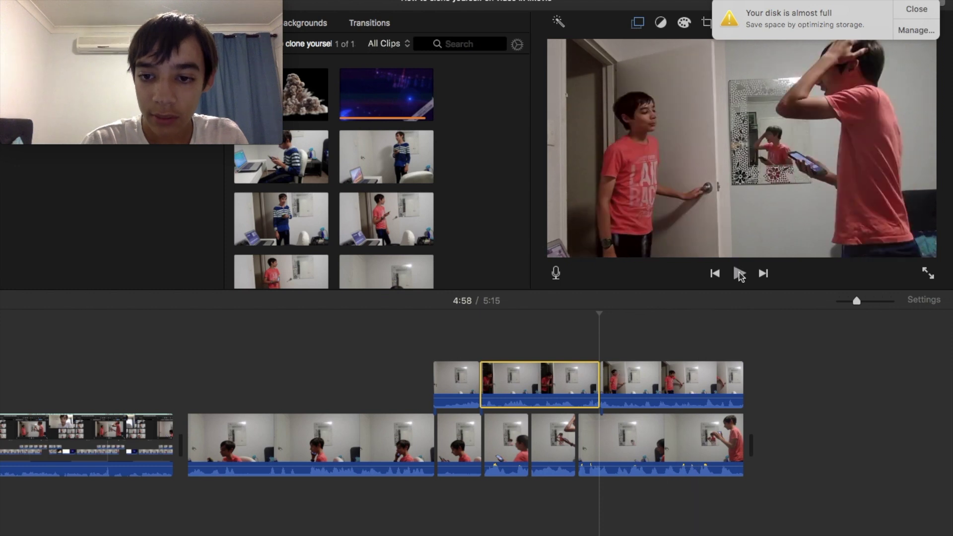
{"action": "left_click", "coordinate": [740, 274]}
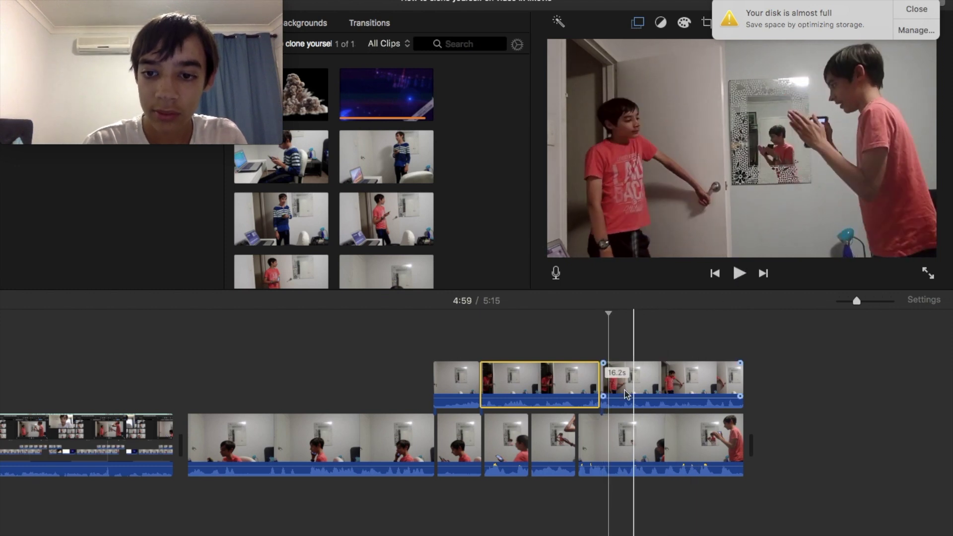
{"action": "right_click", "coordinate": [610, 391]}
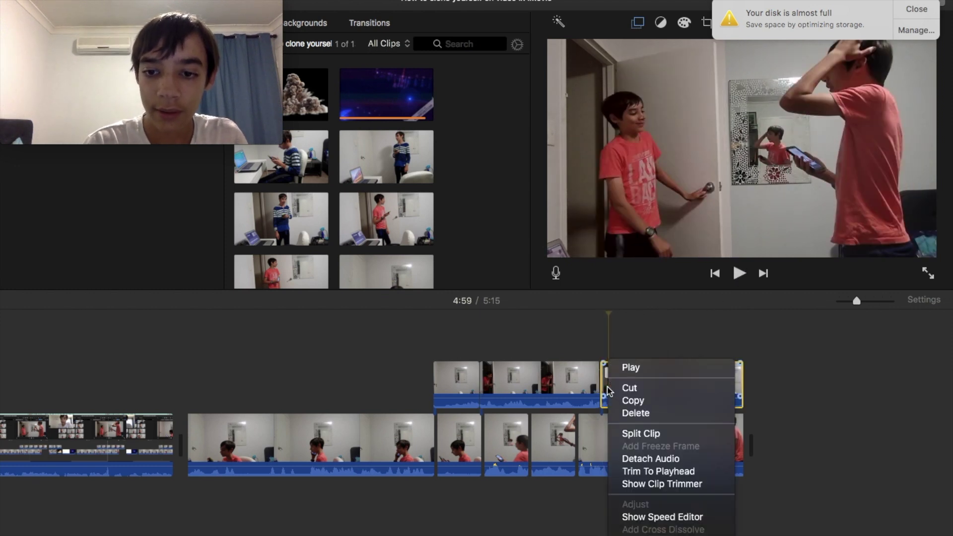
{"action": "left_click", "coordinate": [641, 432]}
Replay from 4:52 to 4:58 and lower the silent 6.0s piece's volume to 25%
{"action": "left_click", "coordinate": [479, 338]}
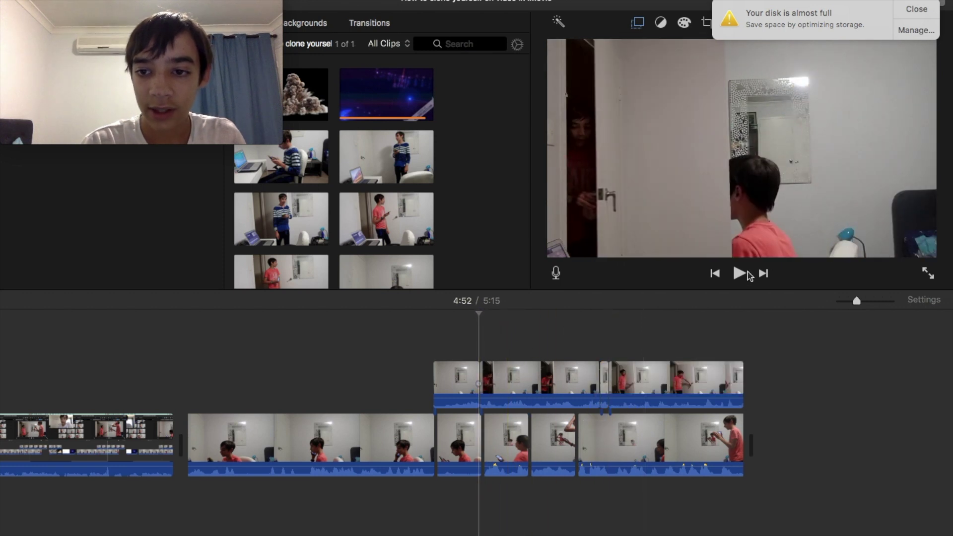
{"action": "left_click", "coordinate": [738, 273]}
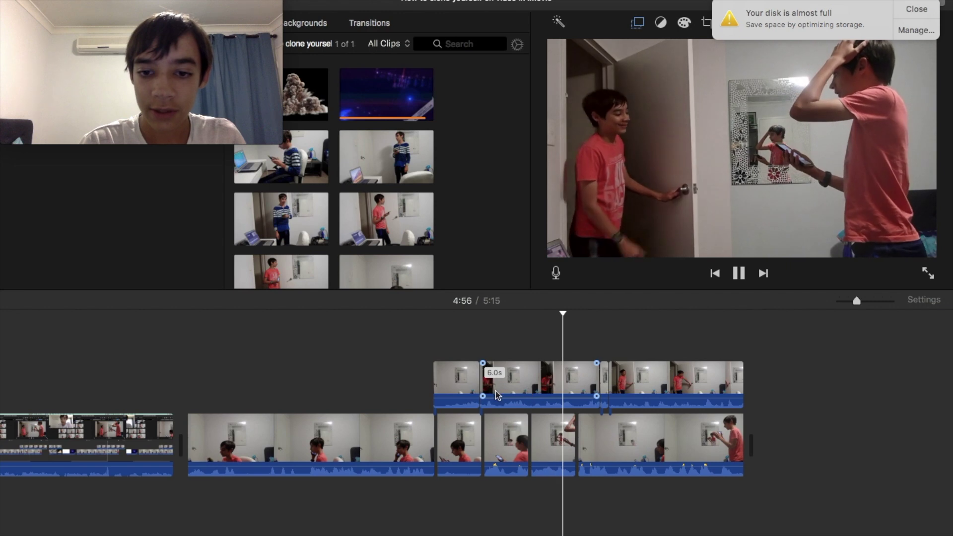
{"action": "left_click", "coordinate": [739, 274]}
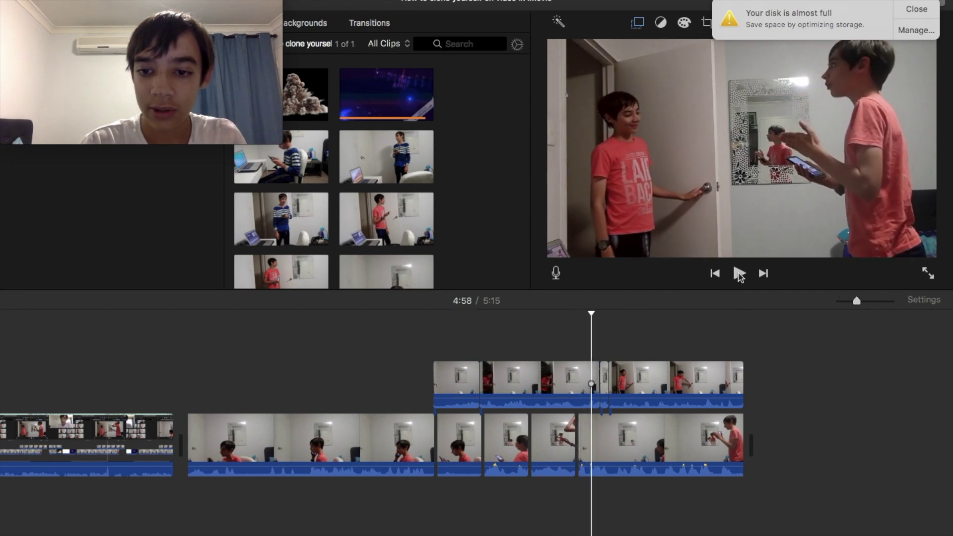
{"action": "left_click_drag", "start_coordinate": [539, 397], "coordinate": [540, 403]}
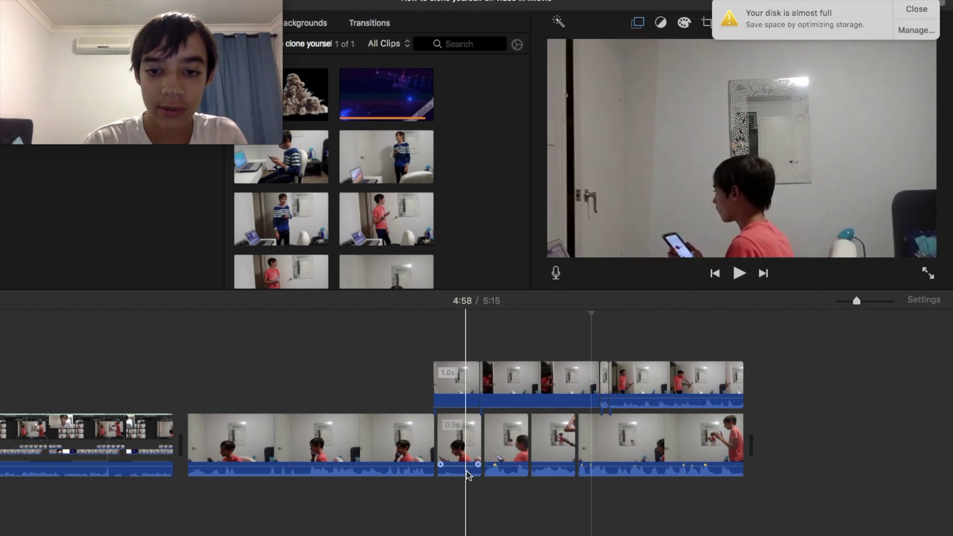
{"action": "left_click", "coordinate": [437, 472]}
{"action": "left_click", "coordinate": [739, 274]}
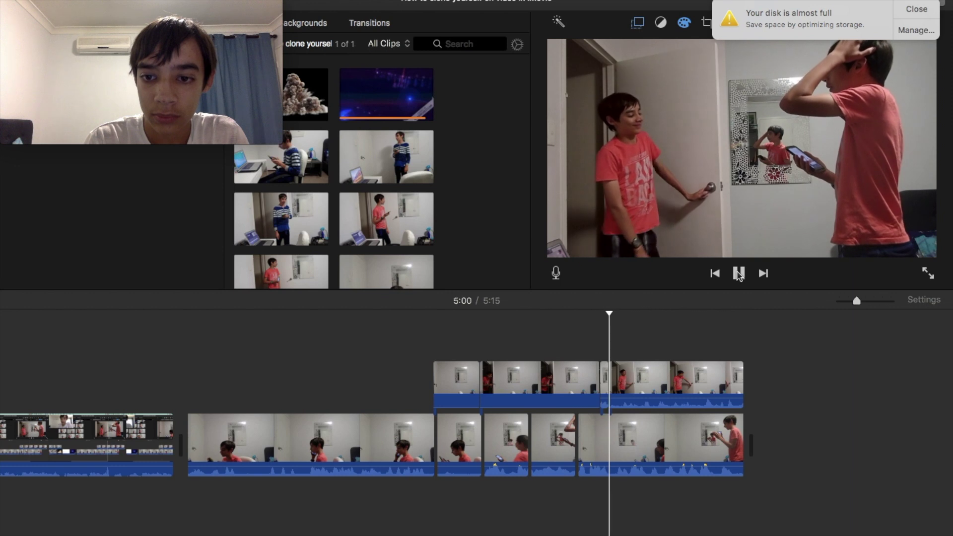
{"action": "left_click", "coordinate": [739, 274]}
{"action": "left_click", "coordinate": [739, 274]}
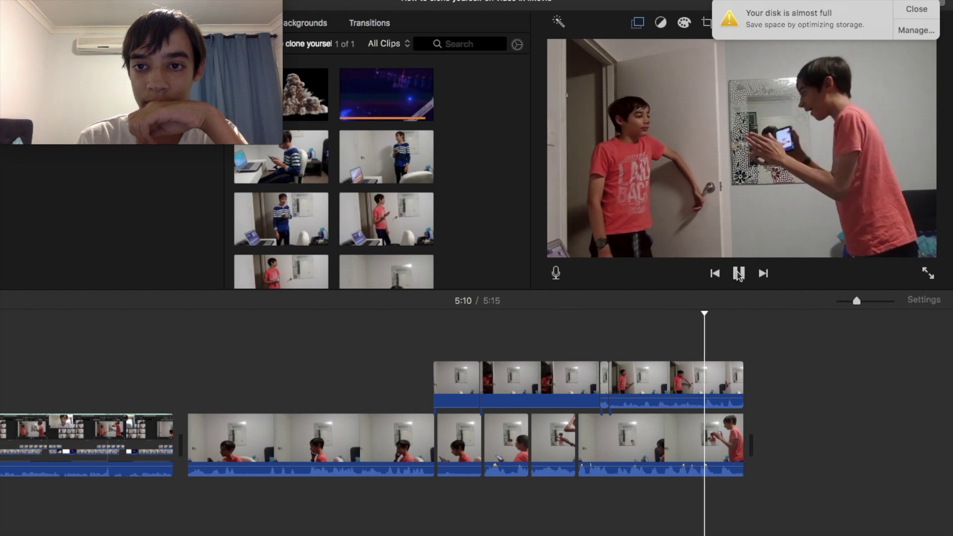
Split the last overlay piece at 5:11 and 5:12, leaving a 3.2s end piece
{"action": "left_click", "coordinate": [739, 275]}
{"action": "left_click", "coordinate": [705, 376]}
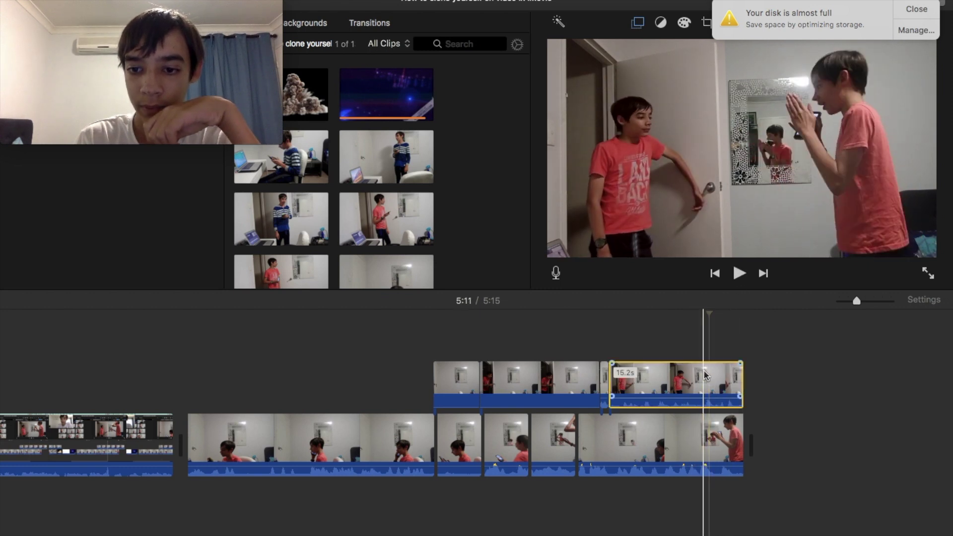
{"action": "right_click", "coordinate": [706, 375]}
{"action": "left_click", "coordinate": [748, 433]}
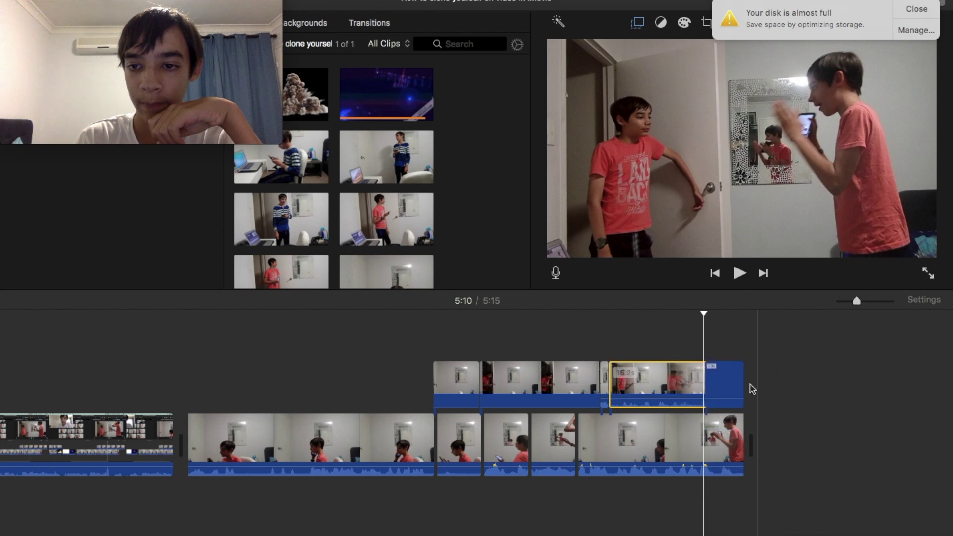
{"action": "left_click", "coordinate": [739, 275]}
{"action": "right_click", "coordinate": [711, 376]}
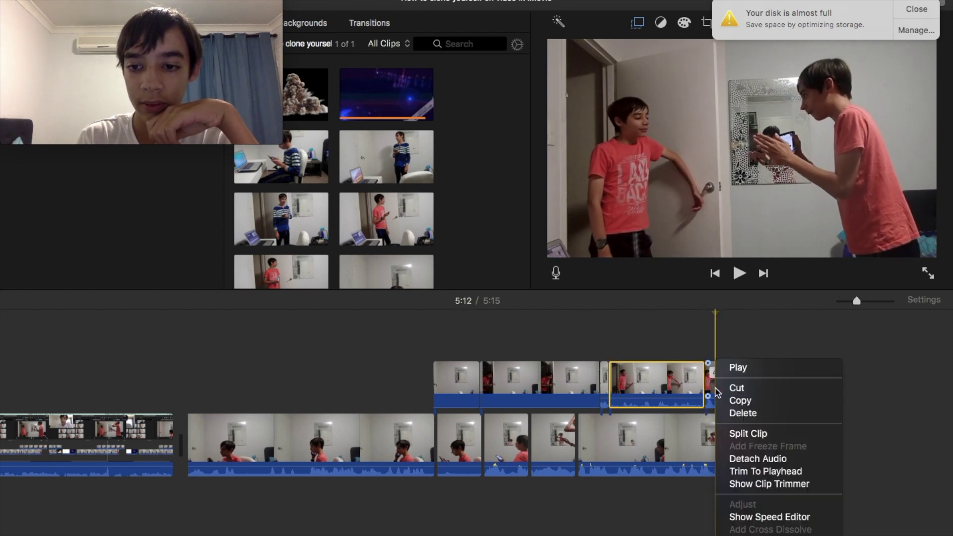
{"action": "left_click", "coordinate": [750, 434]}
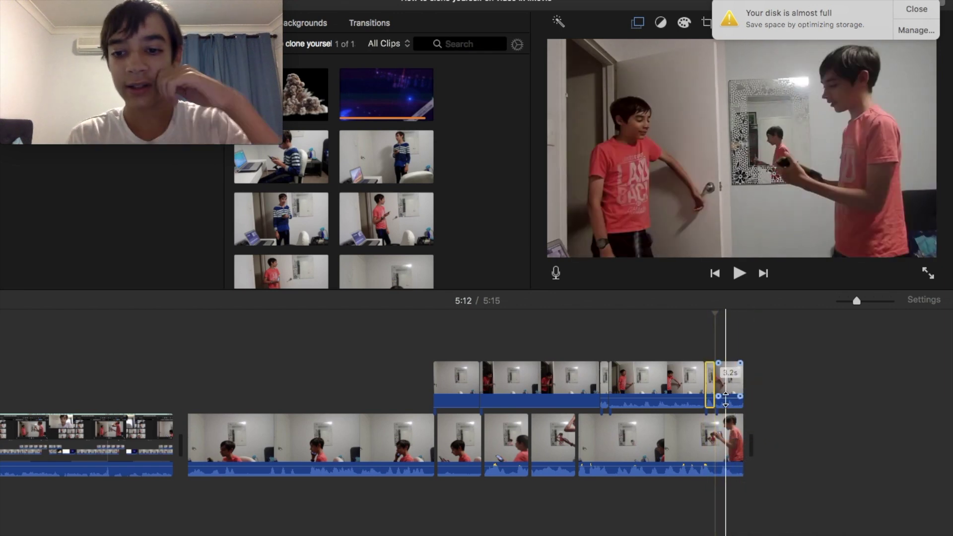
Replay the edit from 4:52 to check the ending
{"action": "mouse_move", "coordinate": [727, 397]}
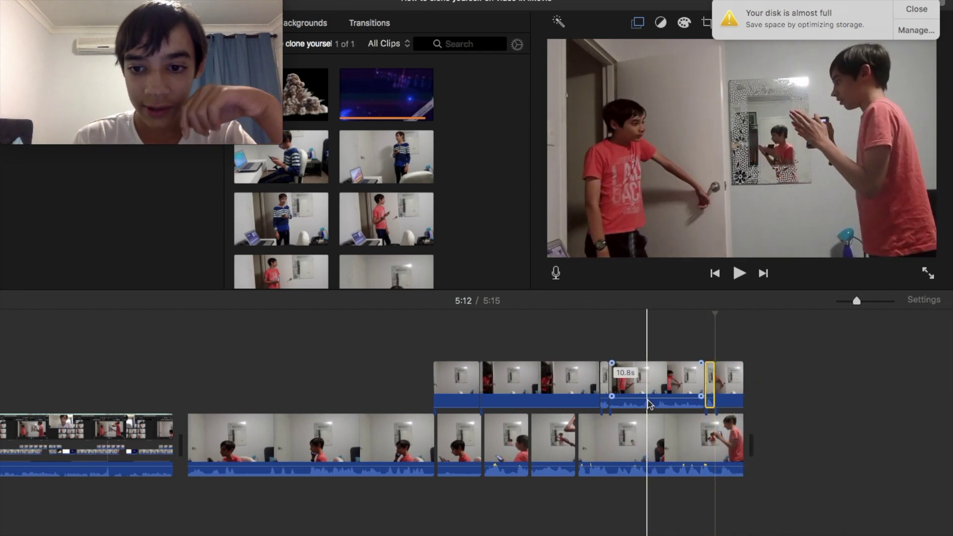
{"action": "left_click", "coordinate": [437, 356]}
{"action": "left_click", "coordinate": [740, 274]}
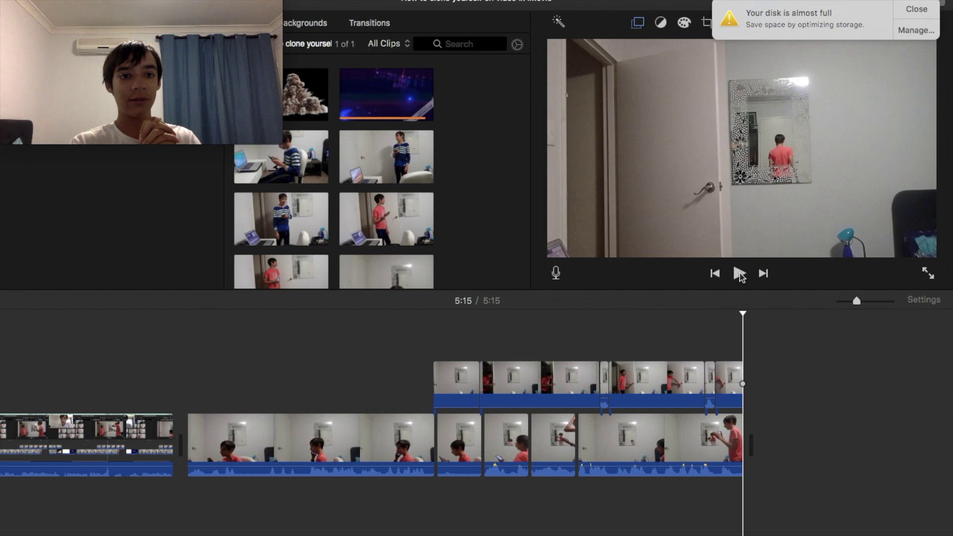
{"action": "left_click_drag", "start_coordinate": [282, 144], "coordinate": [951, 526]}
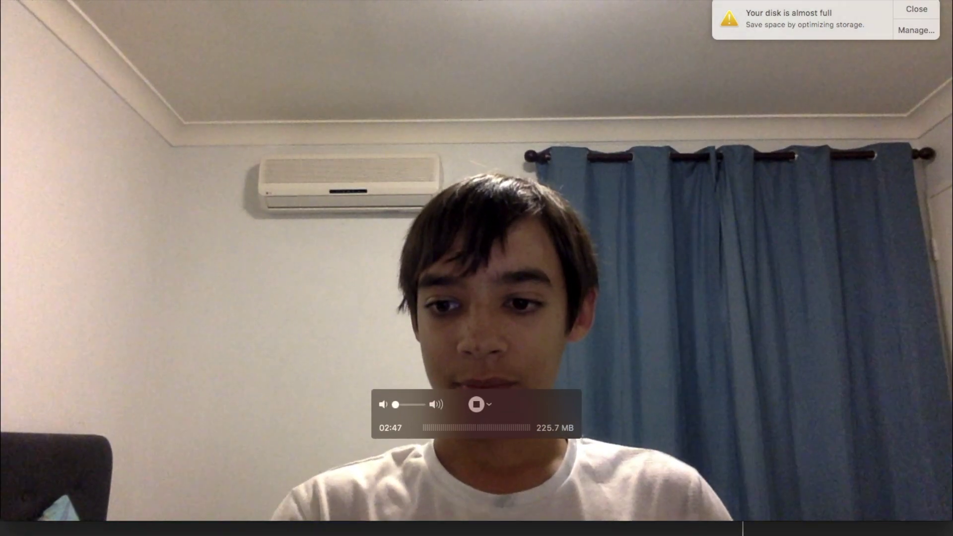